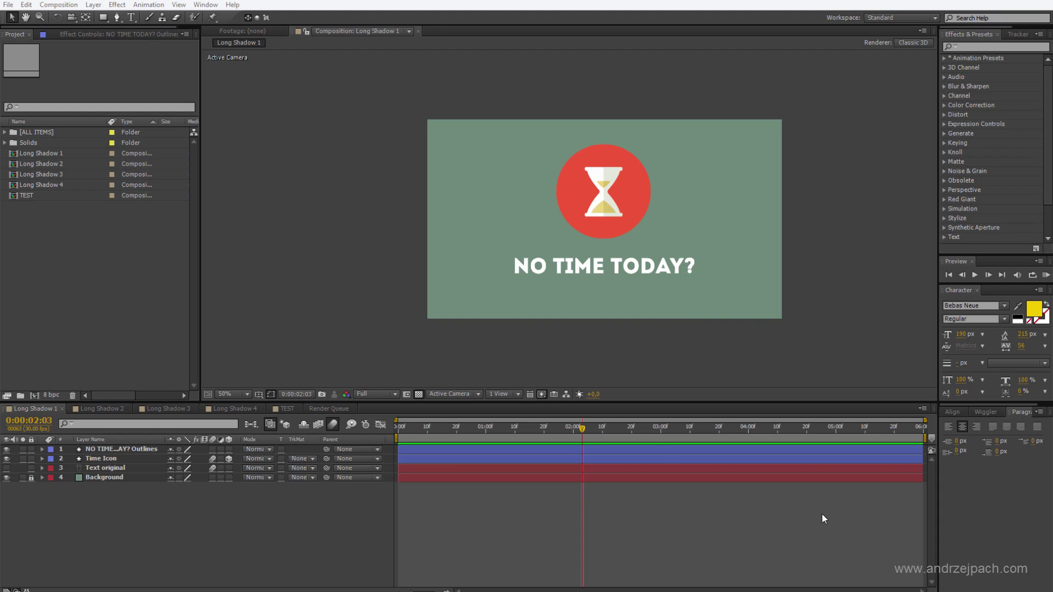
Preview the Long Shadow 2, 3 and 4 compositions, then return to Long Shadow 1.
click(821, 512)
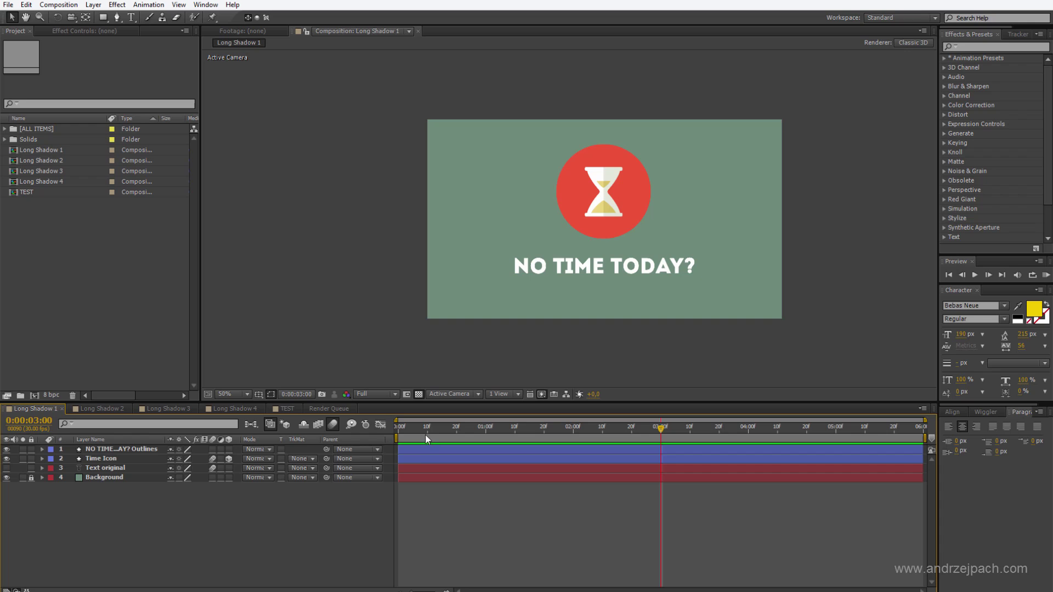
click(101, 409)
drag(390, 426, 881, 453)
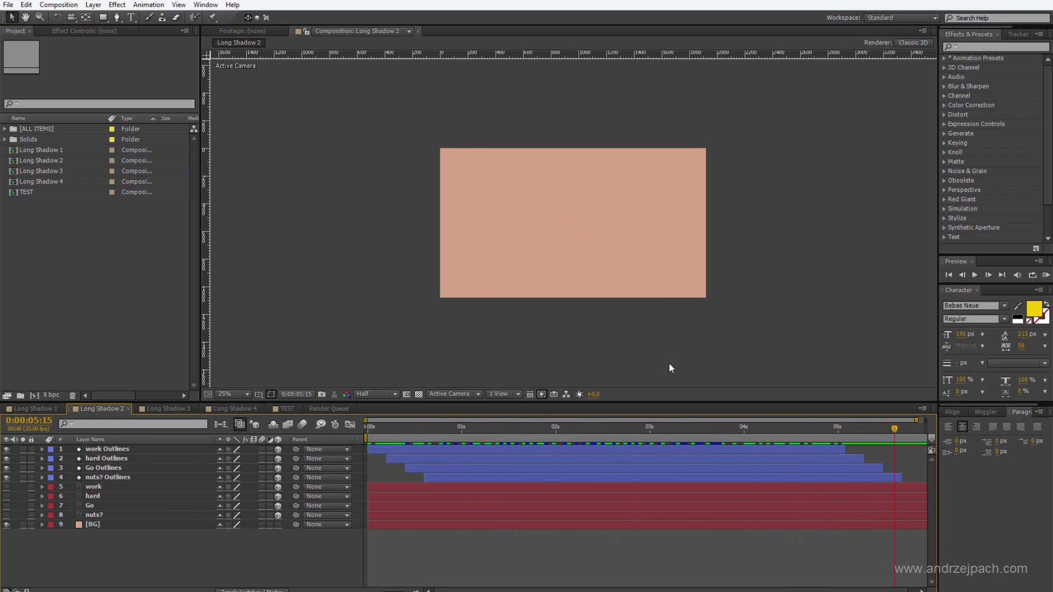
click(186, 409)
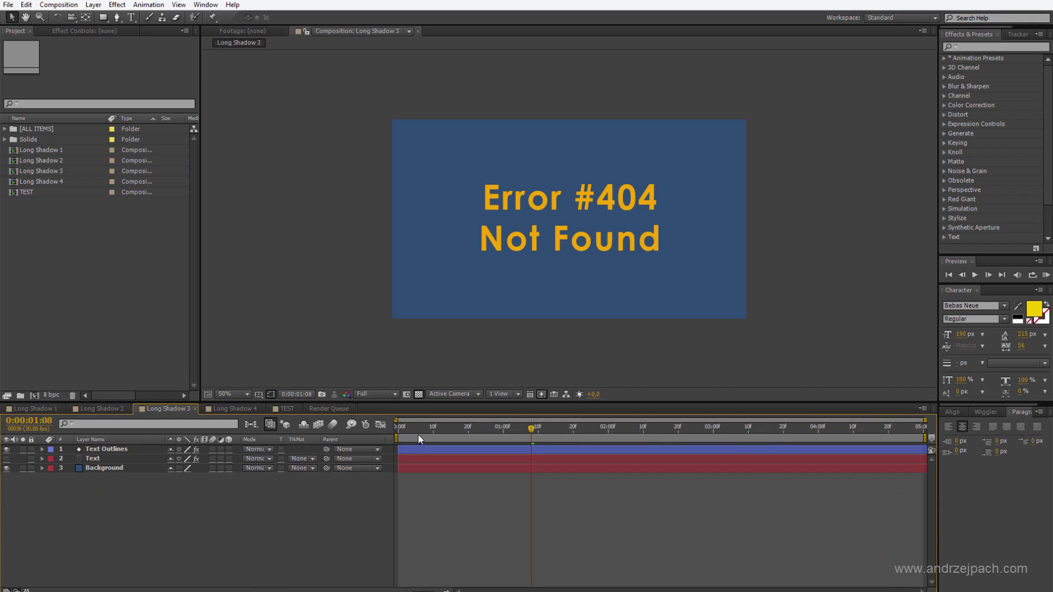
click(418, 435)
click(234, 408)
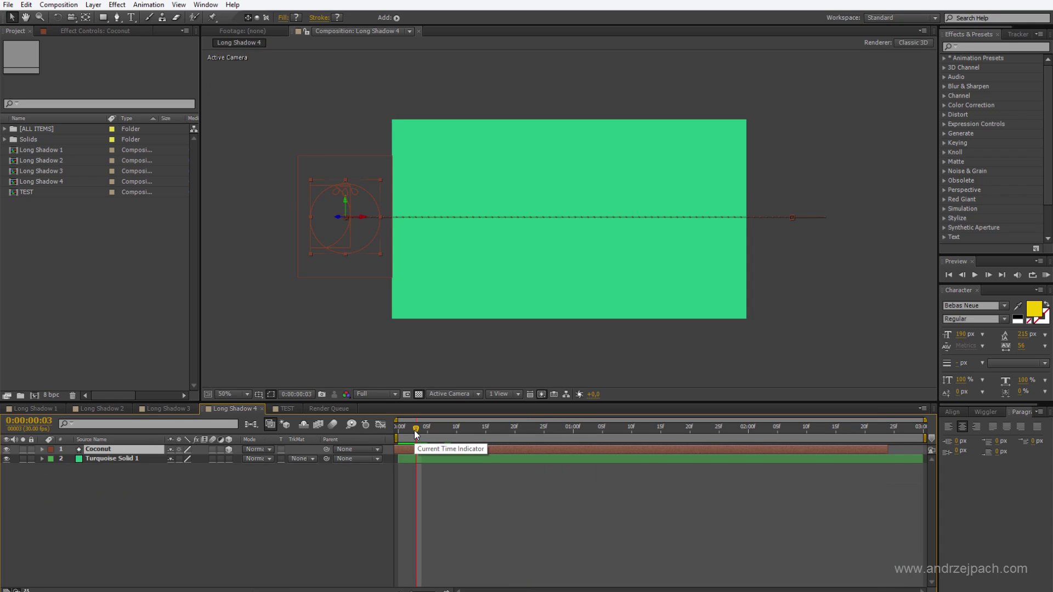
drag(413, 430, 591, 439)
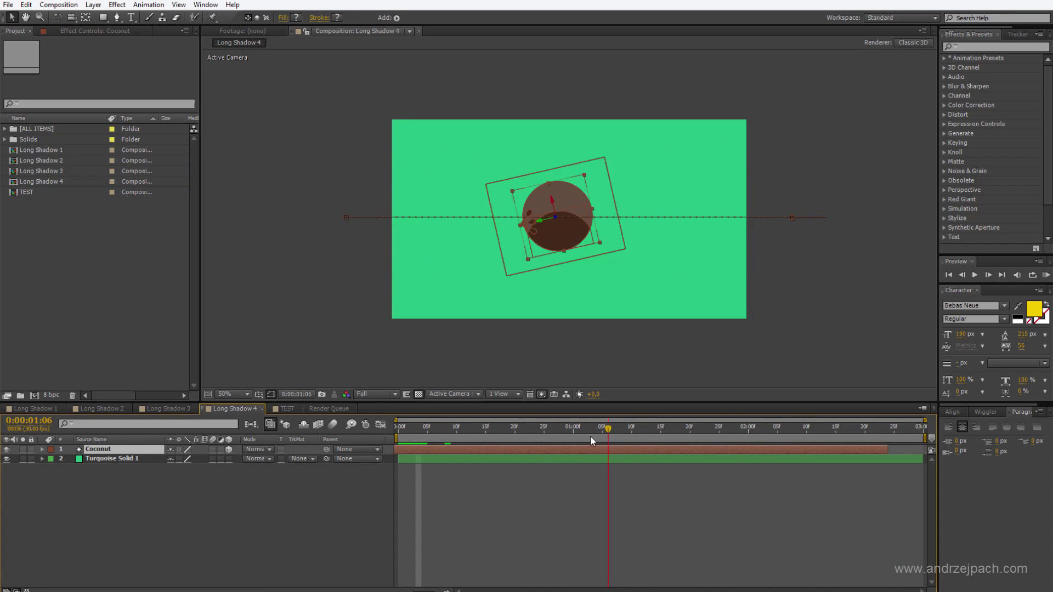
click(33, 408)
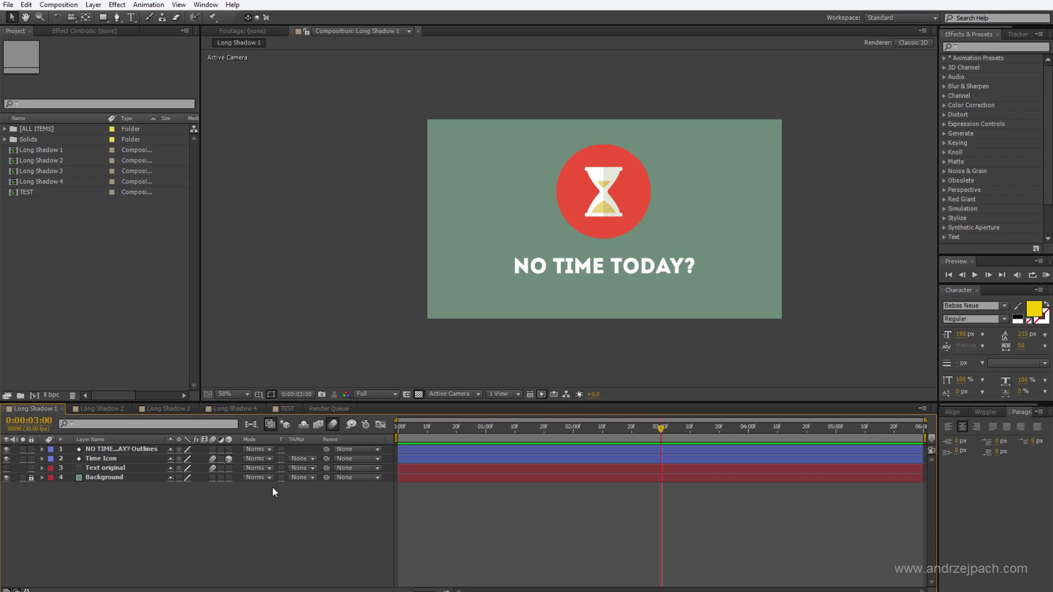
Preview the Long Shadow 1 hourglass and text animation up to about three seconds.
click(399, 431)
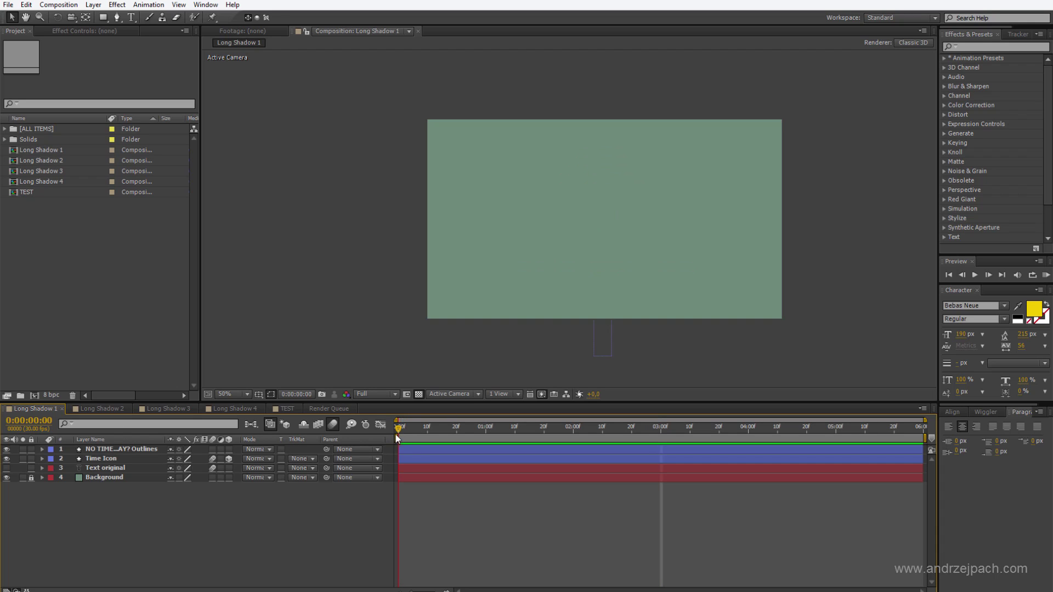
drag(396, 434, 579, 462)
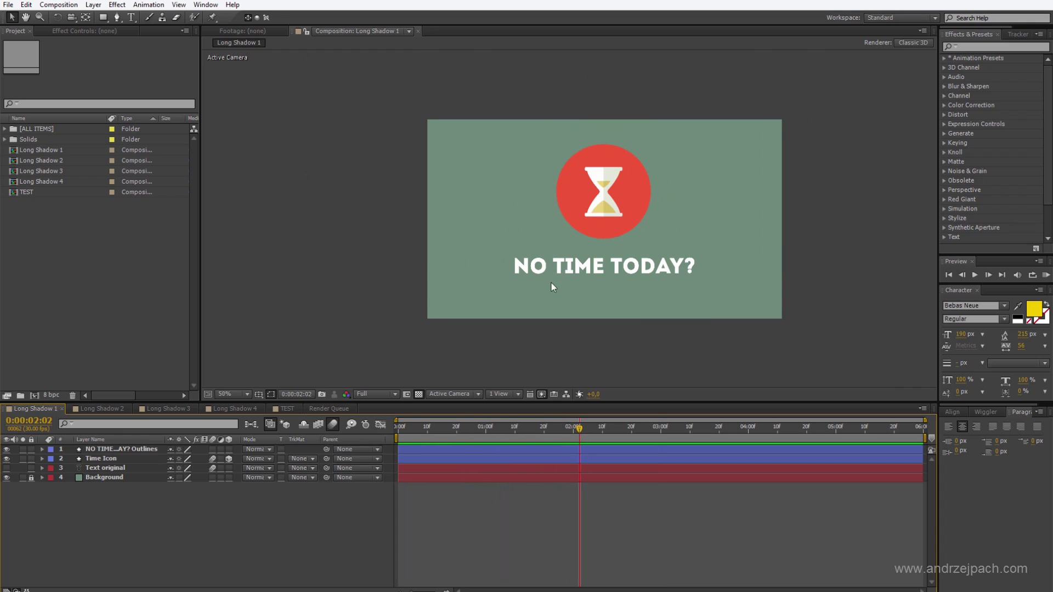
drag(485, 436, 644, 433)
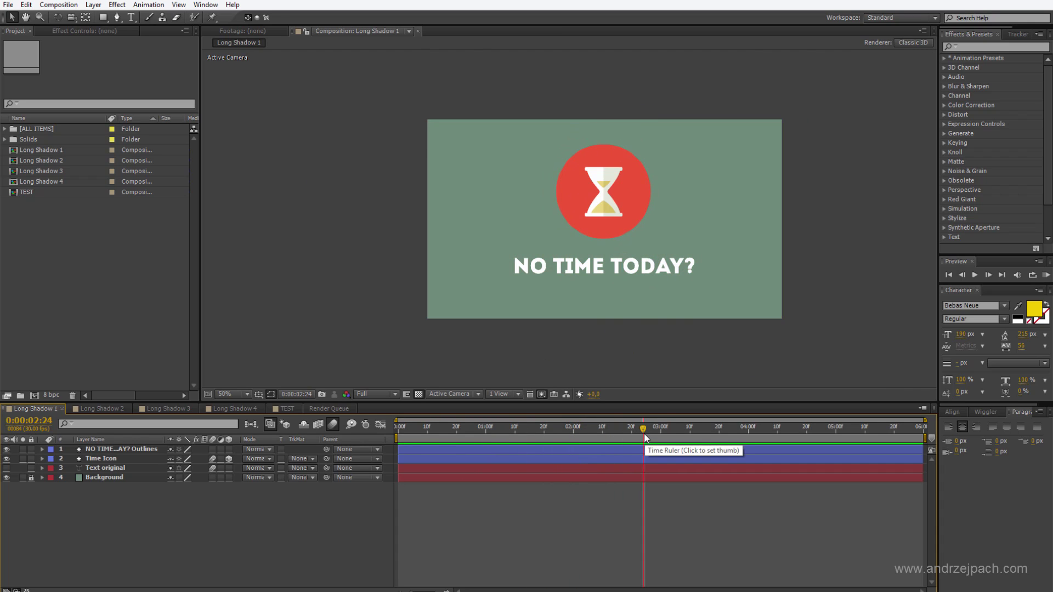
key(space)
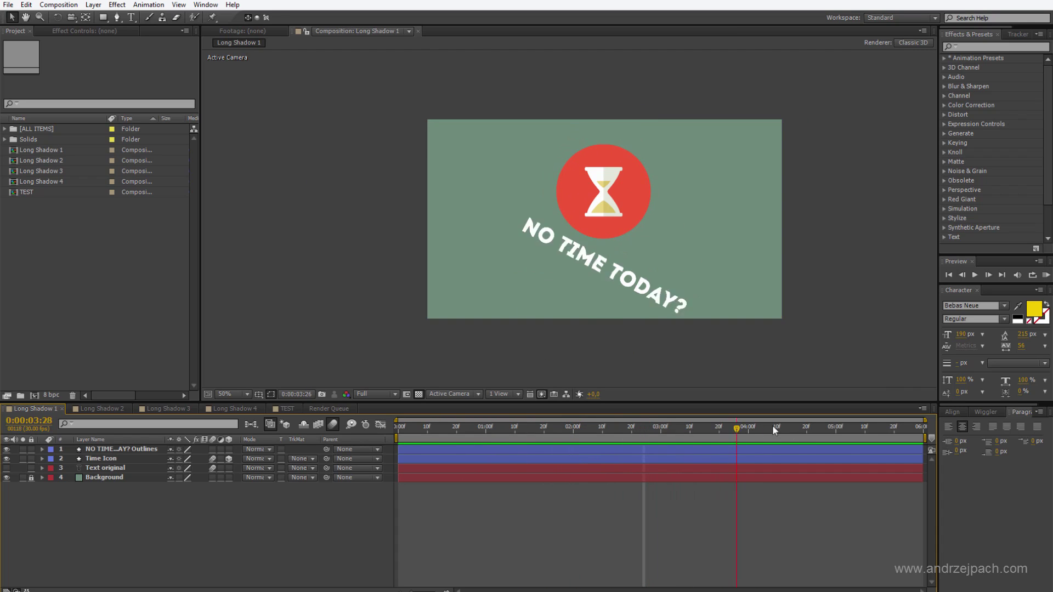
key(space)
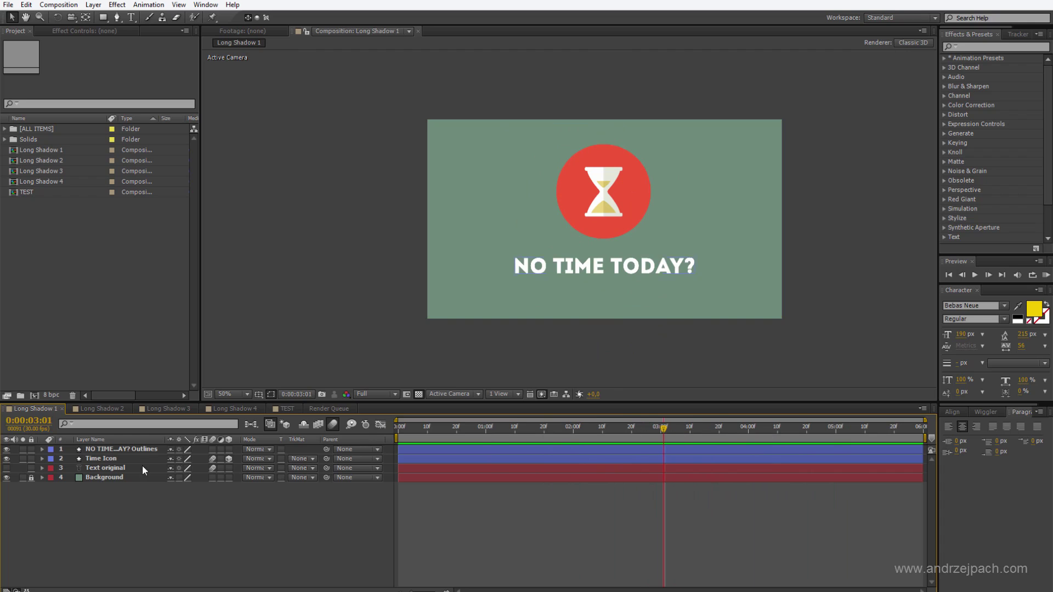
Inspect the outline text, Time Icon and Text original layers, briefly showing Text original at one second.
click(116, 449)
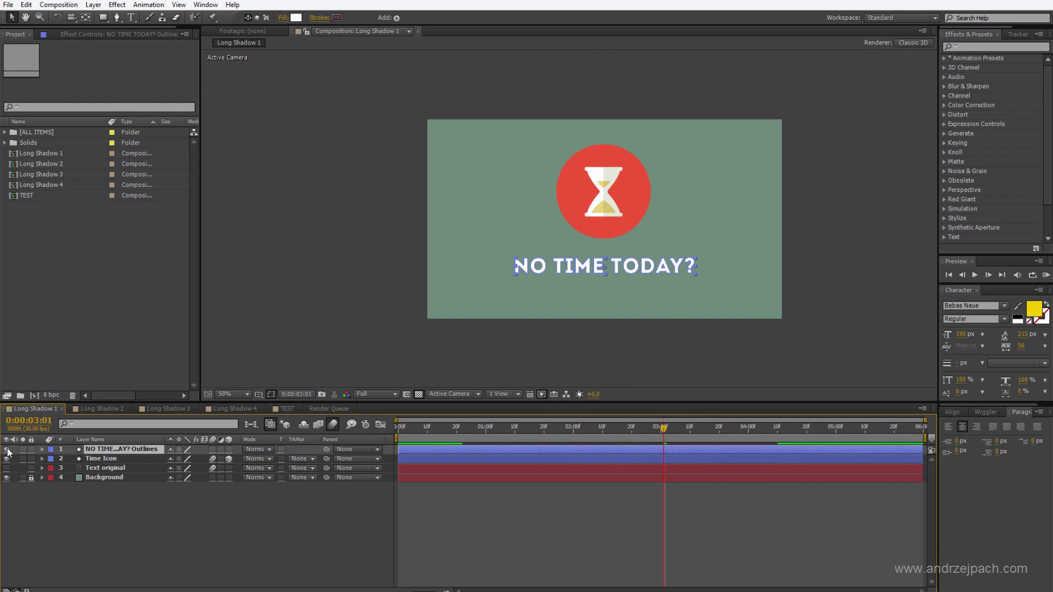
click(108, 458)
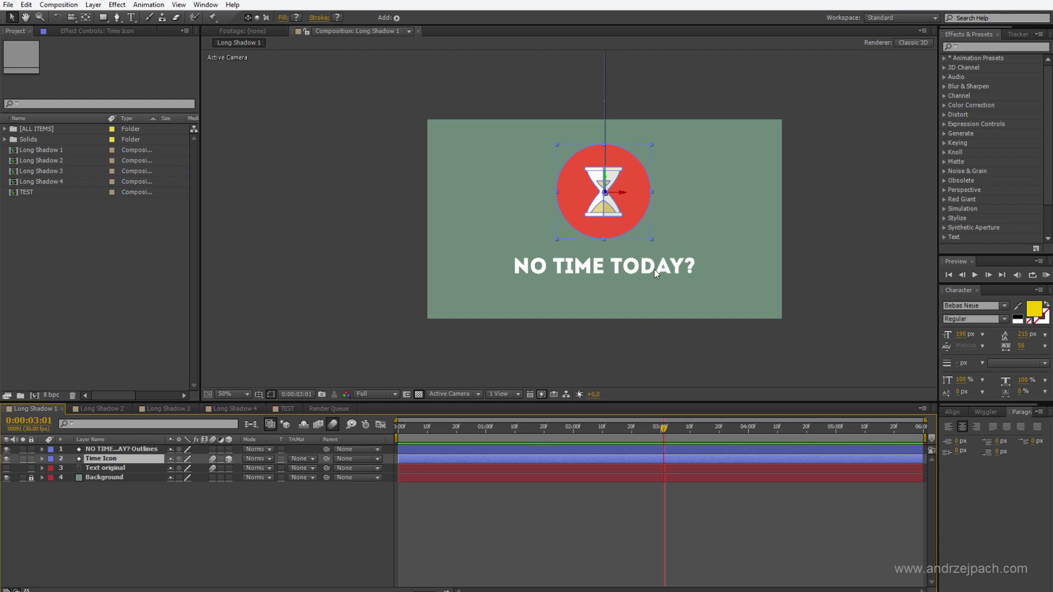
click(108, 468)
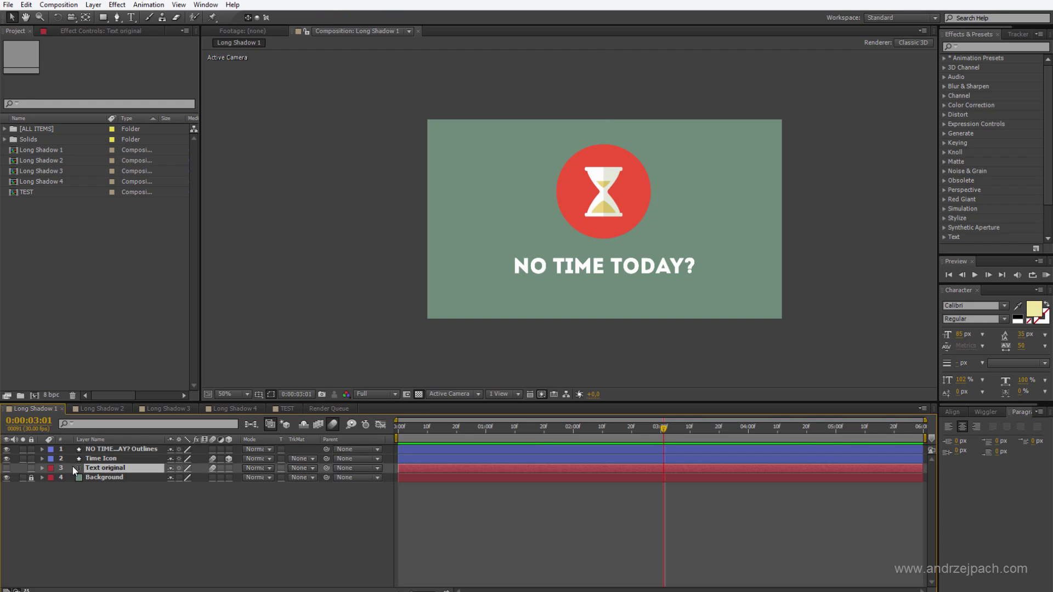
click(7, 468)
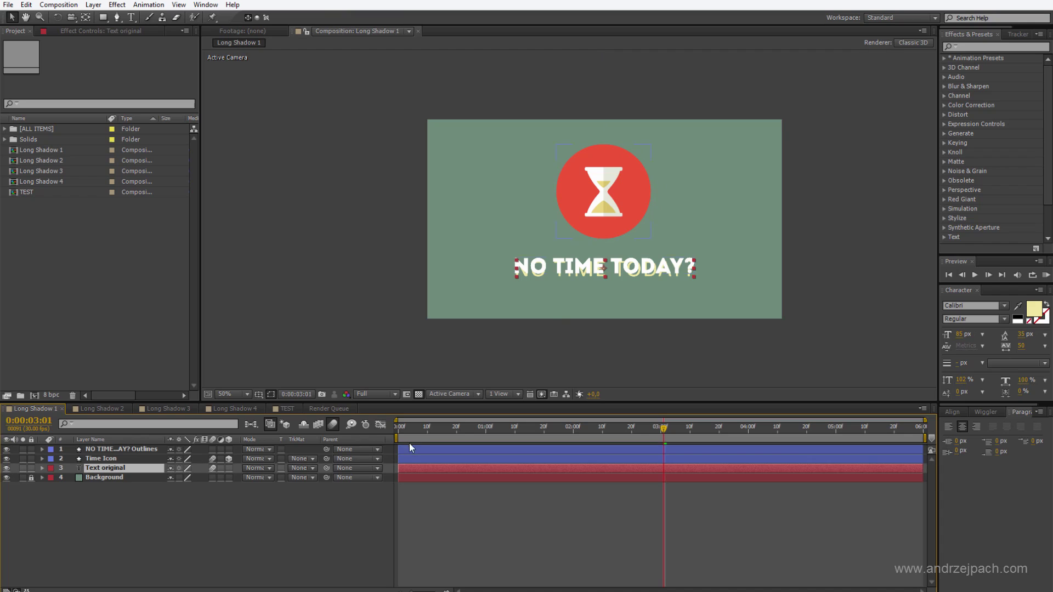
drag(456, 427, 486, 427)
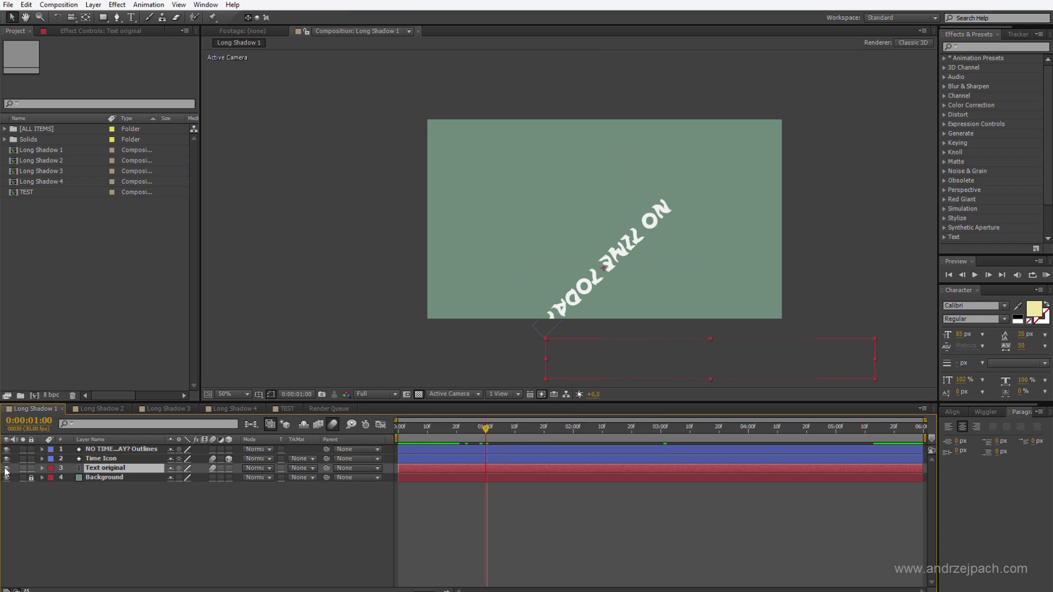
click(7, 468)
click(91, 458)
click(90, 449)
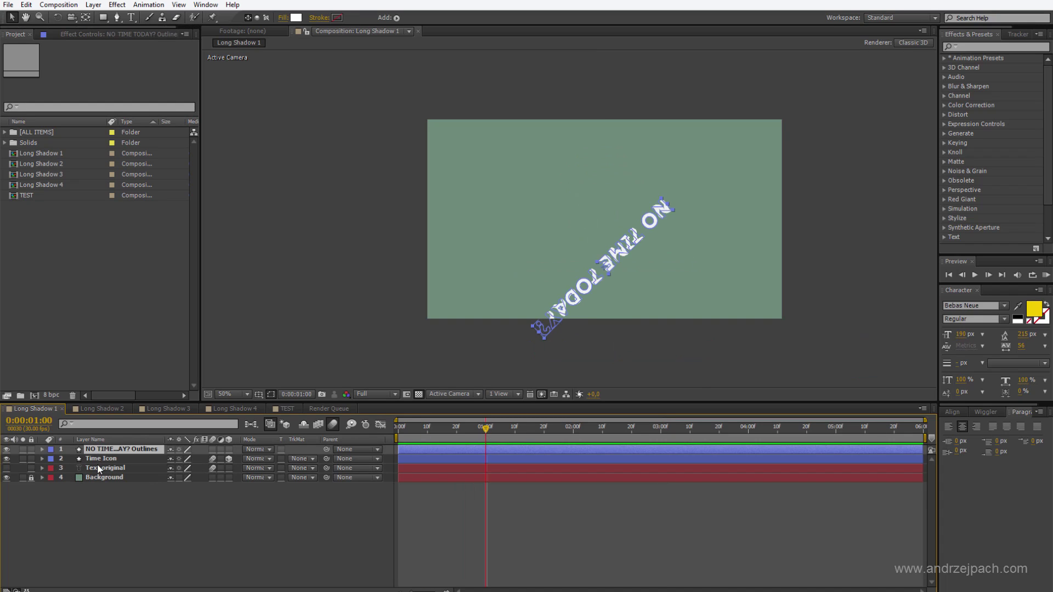
click(82, 459)
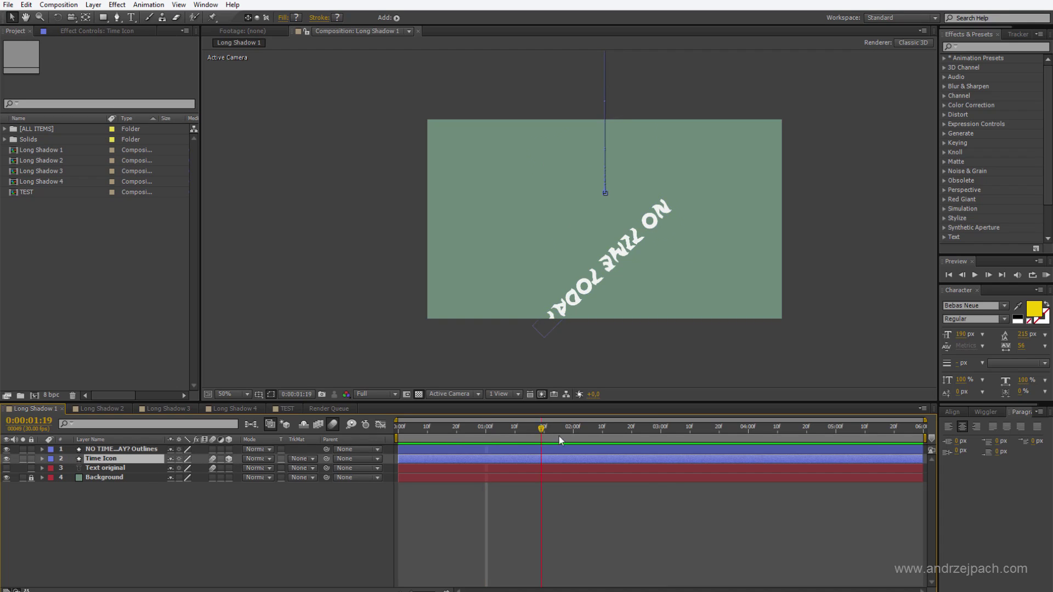
At just before three seconds, select only the NO TIME TODAY? outline text layer.
click(647, 427)
click(119, 449)
click(123, 456)
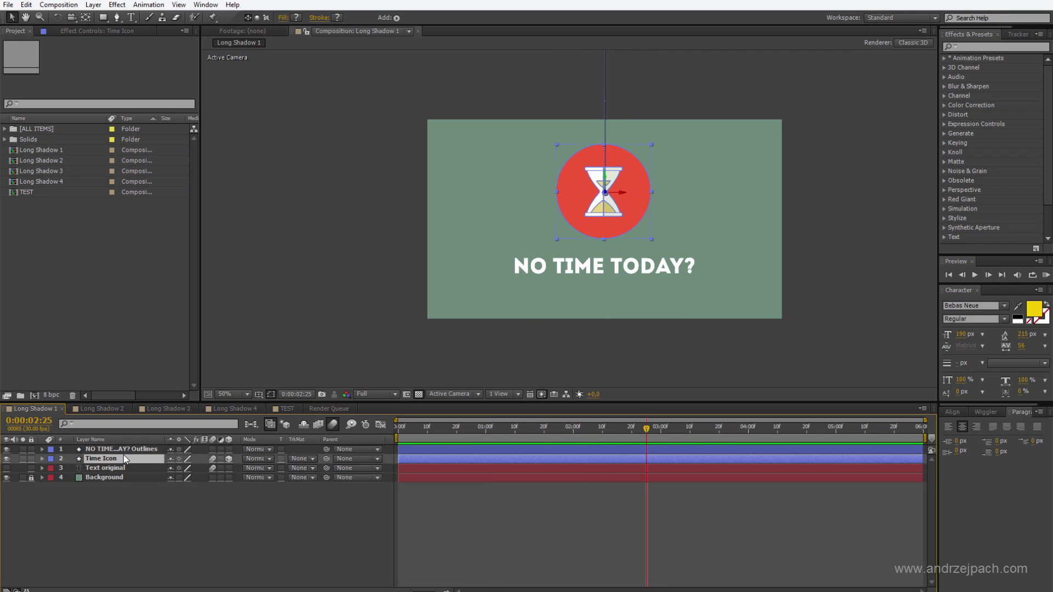
click(123, 450)
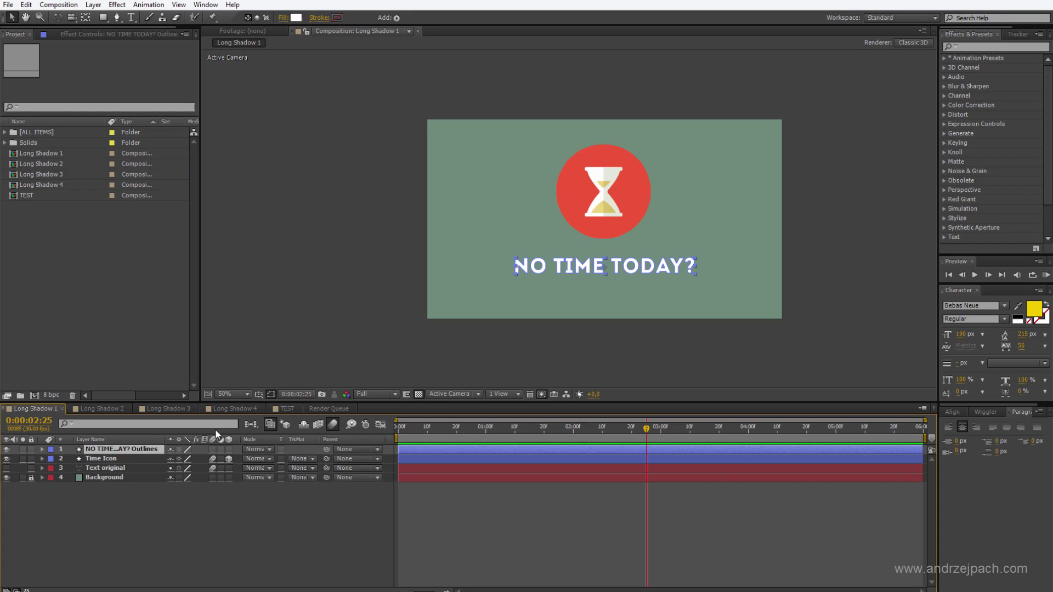
click(116, 490)
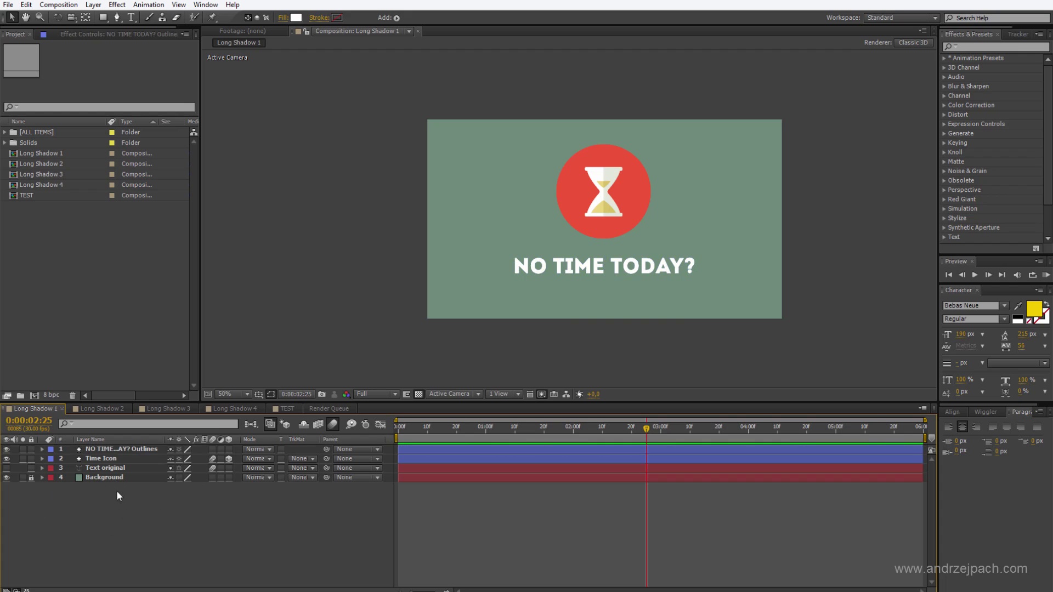
click(111, 450)
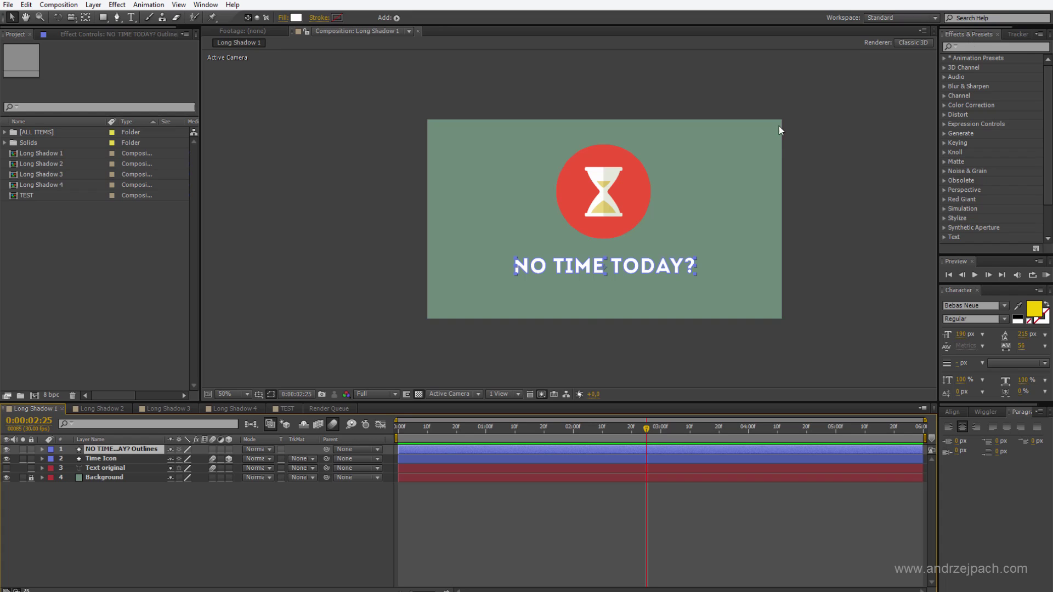
Search Effects & Presets for 'cc radial'.
click(214, 5)
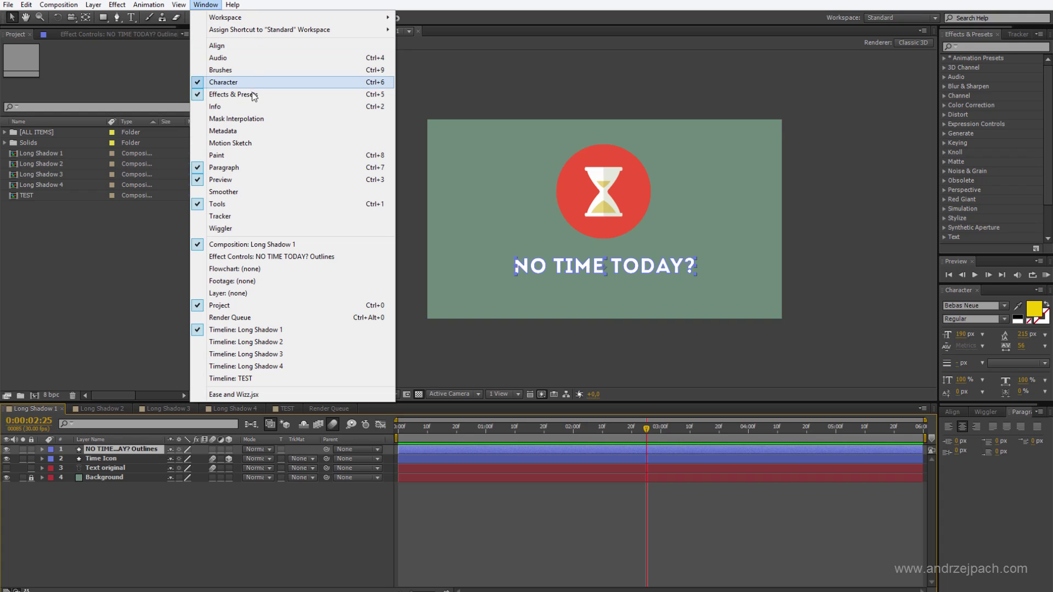
click(232, 95)
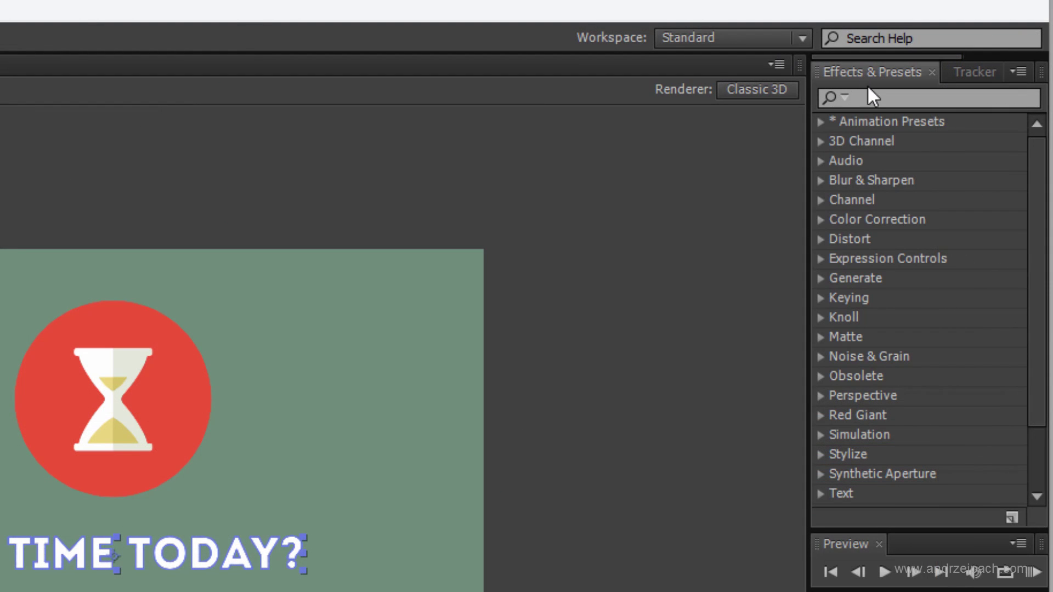
click(871, 95)
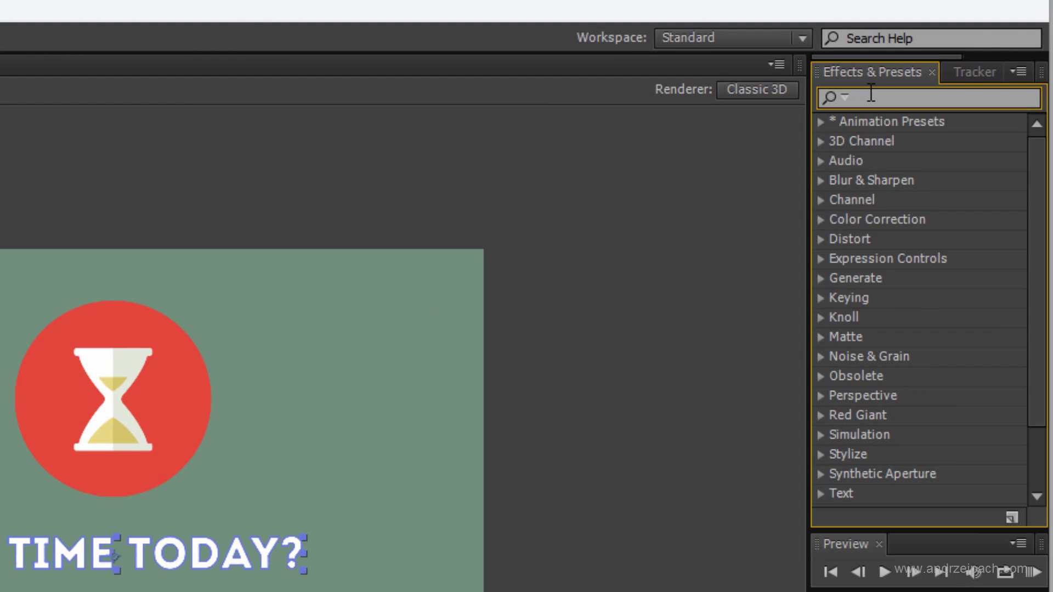
text(cc radial)
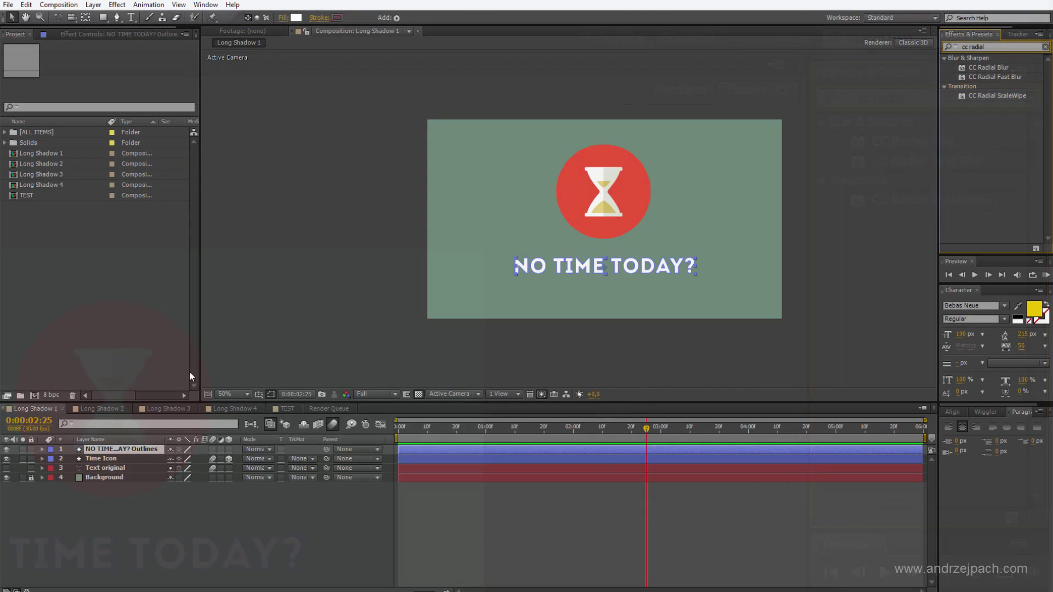
Apply CC Radial Fast Blur to the NO TIME TODAY? outline text with Amount 100.
double_click(981, 76)
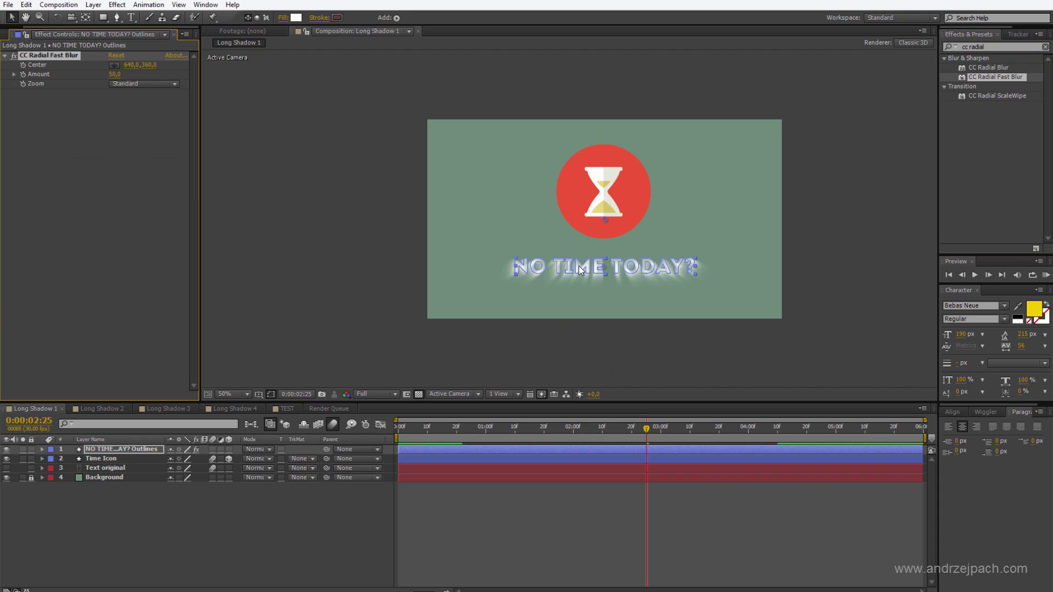
click(542, 276)
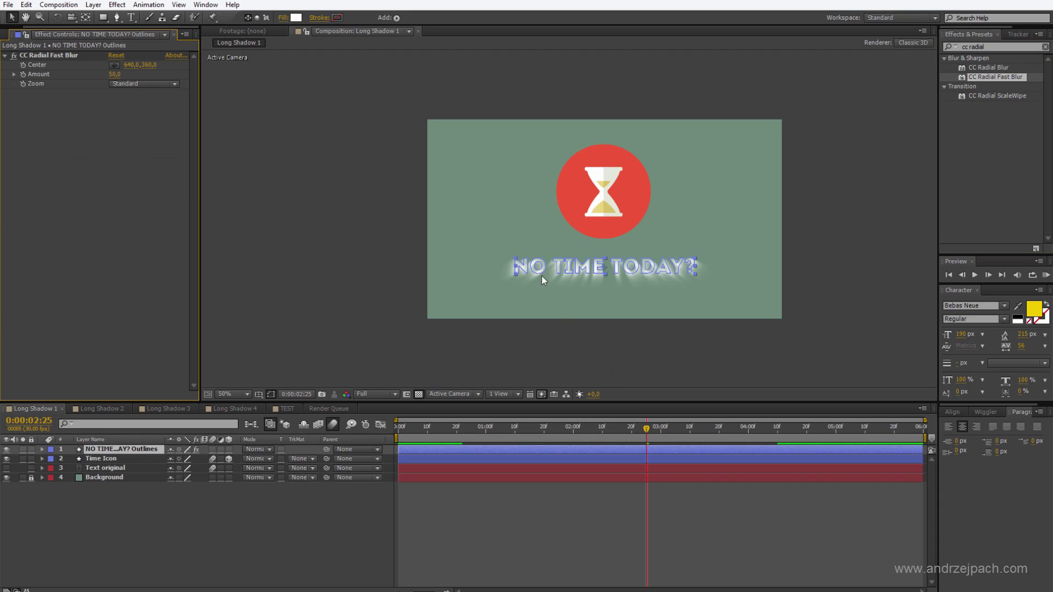
click(63, 57)
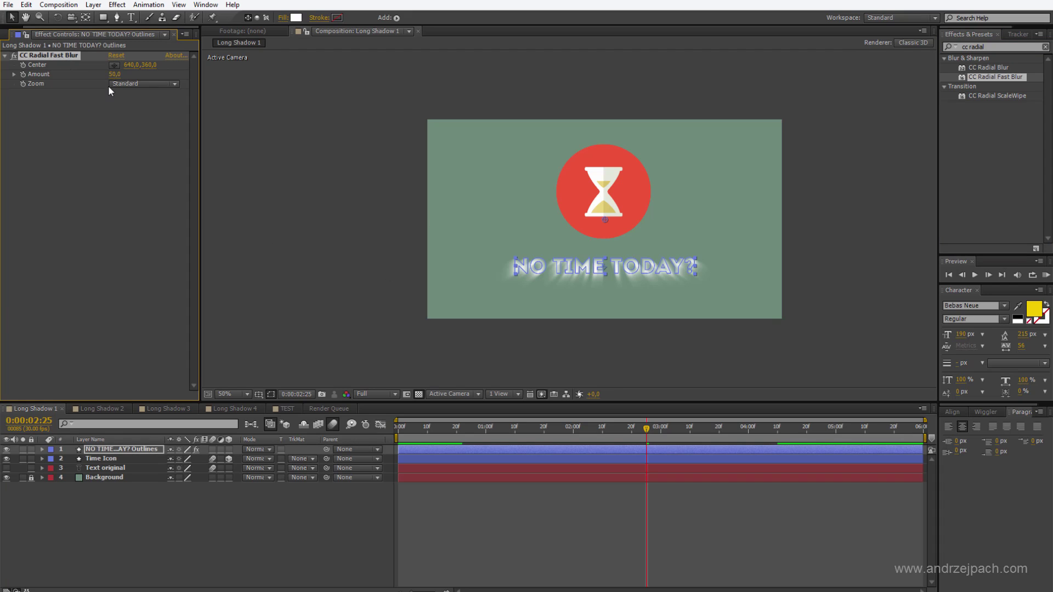
drag(108, 86, 603, 324)
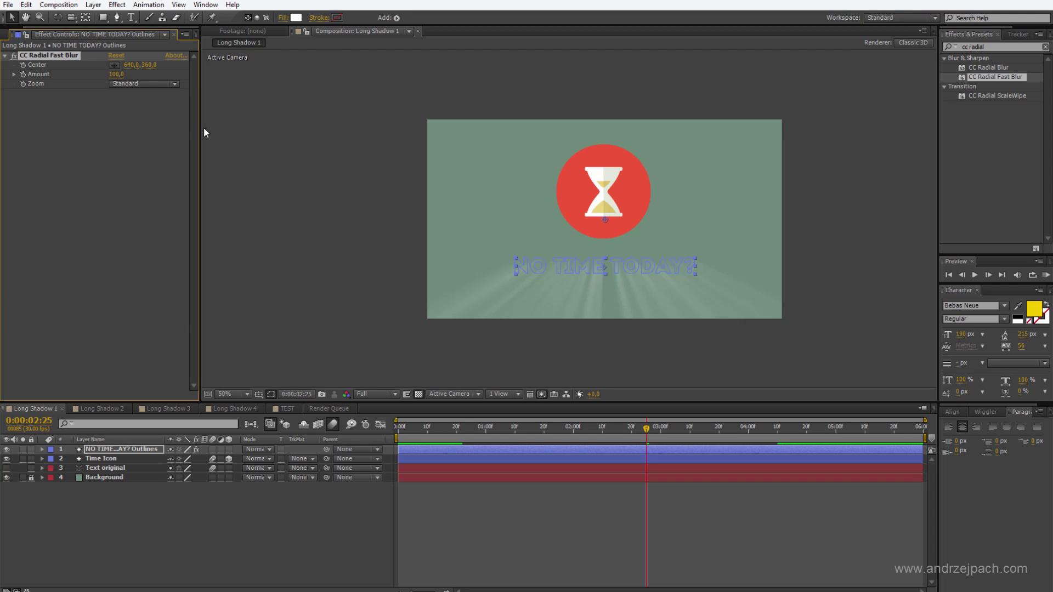
Place the blur centre above the frame and drag it left to 216,-70.
click(114, 65)
click(740, 89)
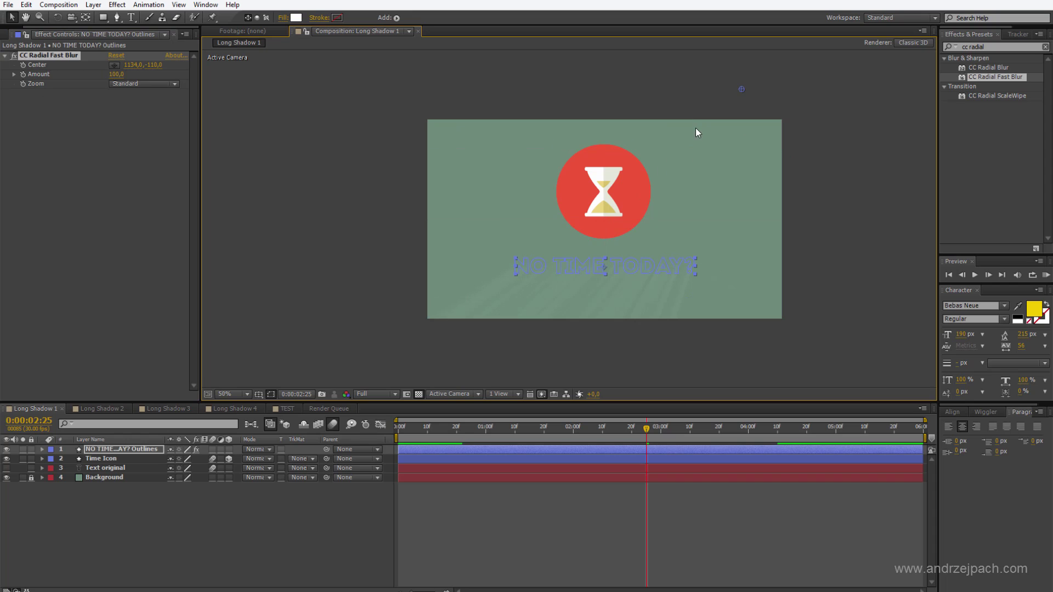
drag(741, 89, 531, 103)
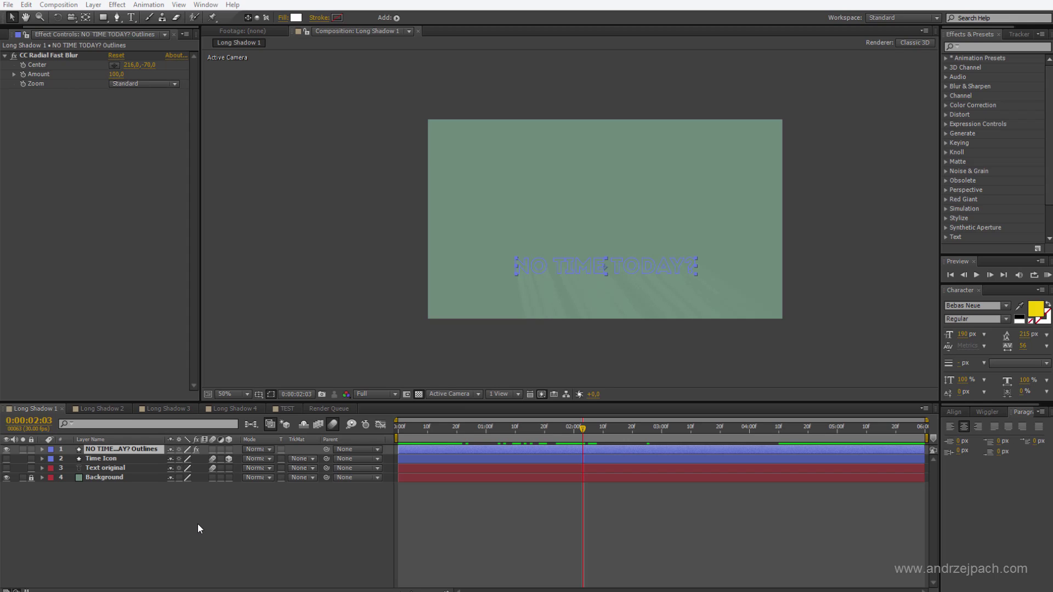
Find Matte Choker with a 'choke' search and apply it to the text layer.
click(980, 47)
text(chok)
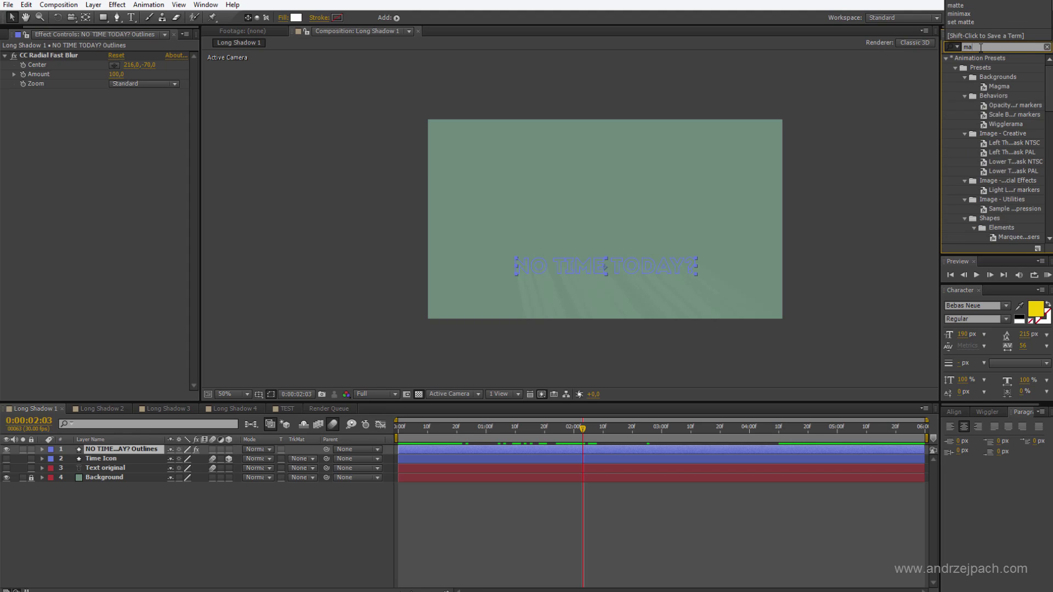
text(e)
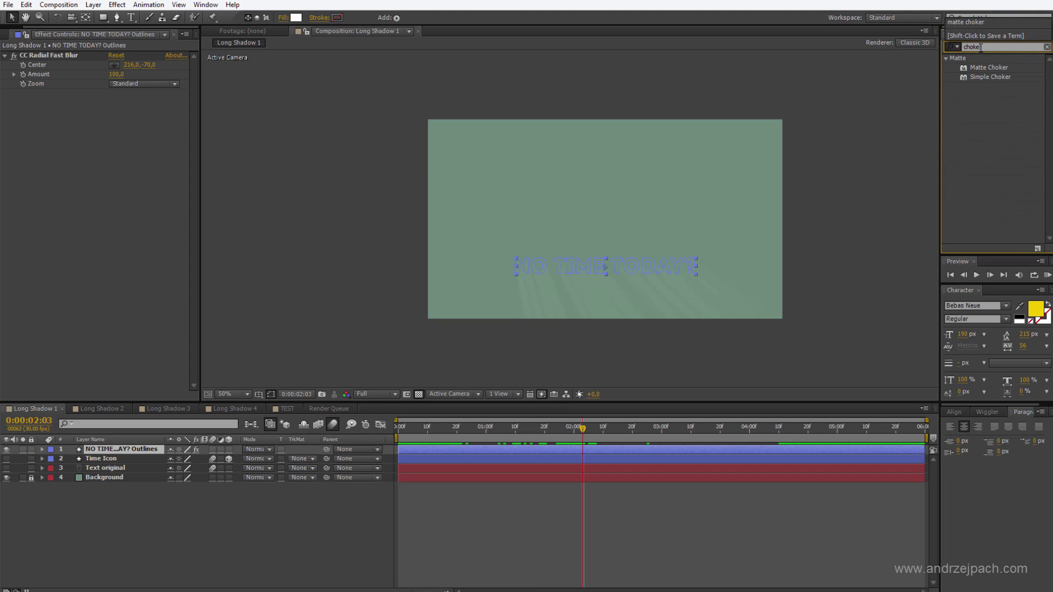
click(973, 67)
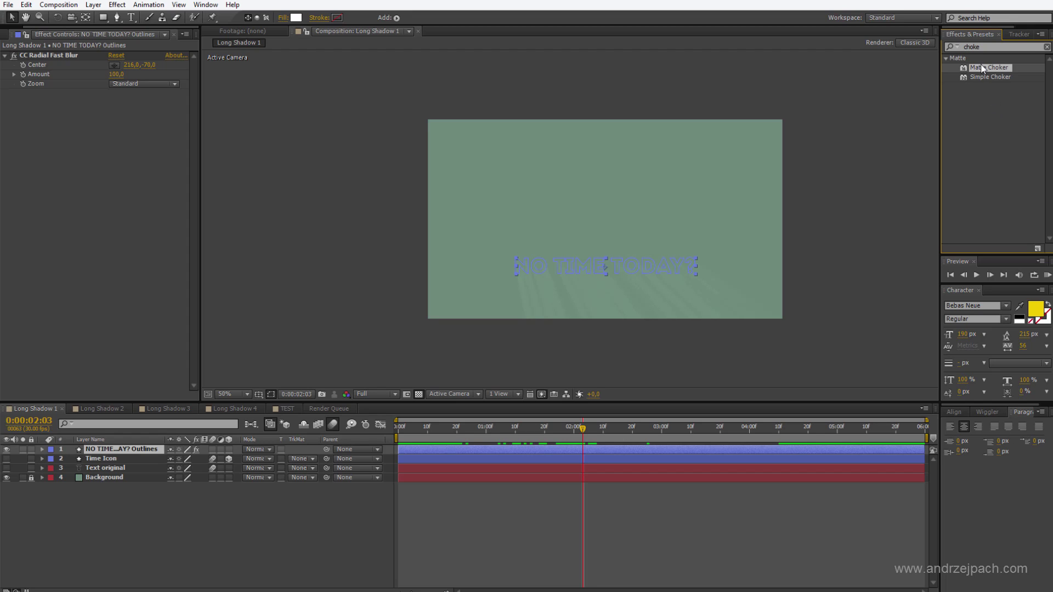
drag(982, 68, 87, 124)
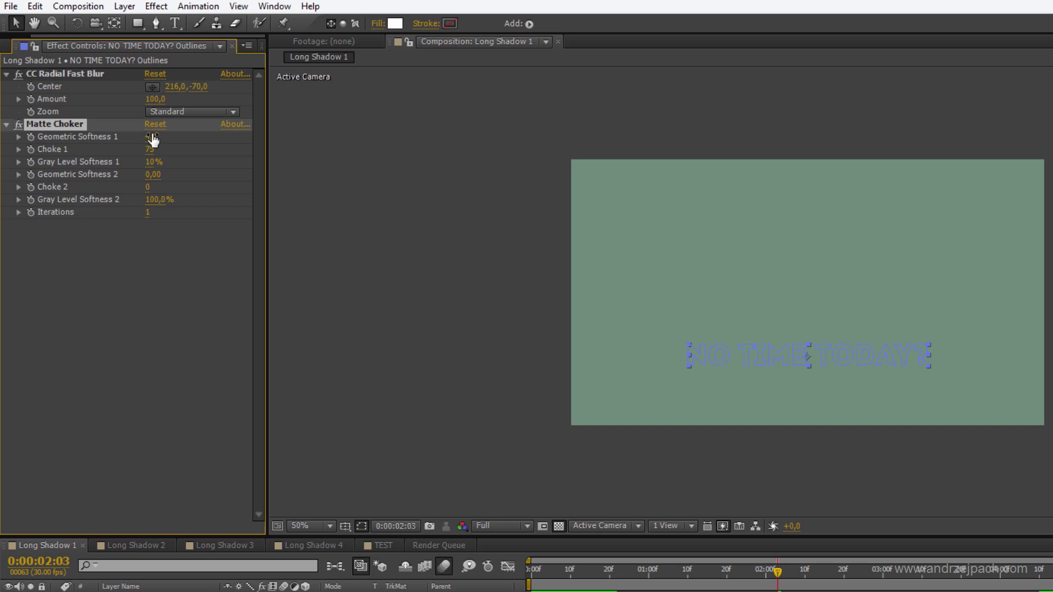
Zero the Matte Choker softness values and set Choke 1 to -127.
drag(153, 140, 91, 129)
click(144, 160)
click(155, 176)
click(174, 204)
drag(146, 199, 66, 211)
click(110, 143)
drag(149, 151, 79, 163)
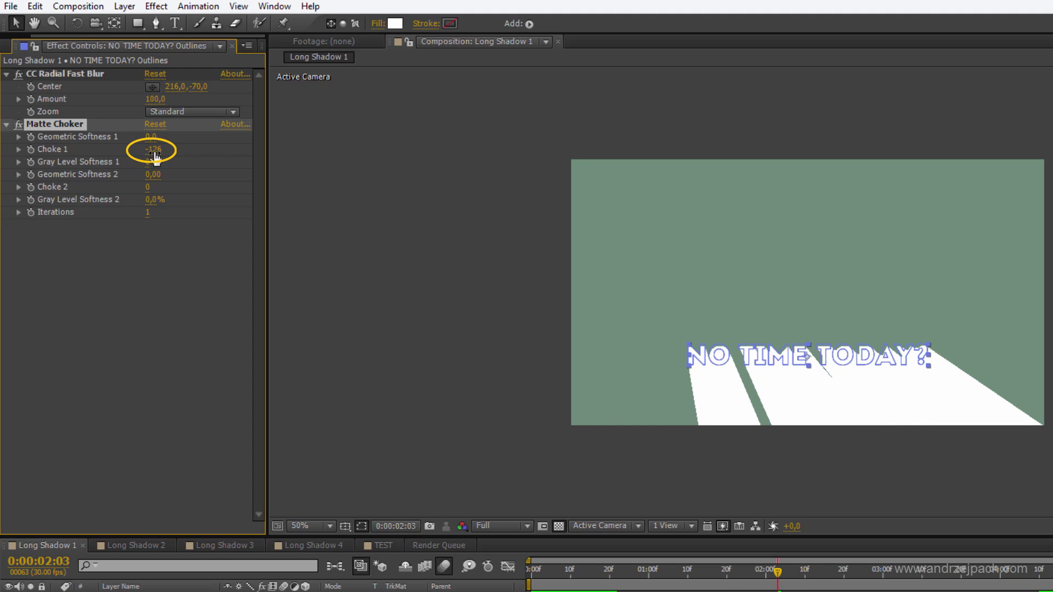
drag(153, 151, 104, 158)
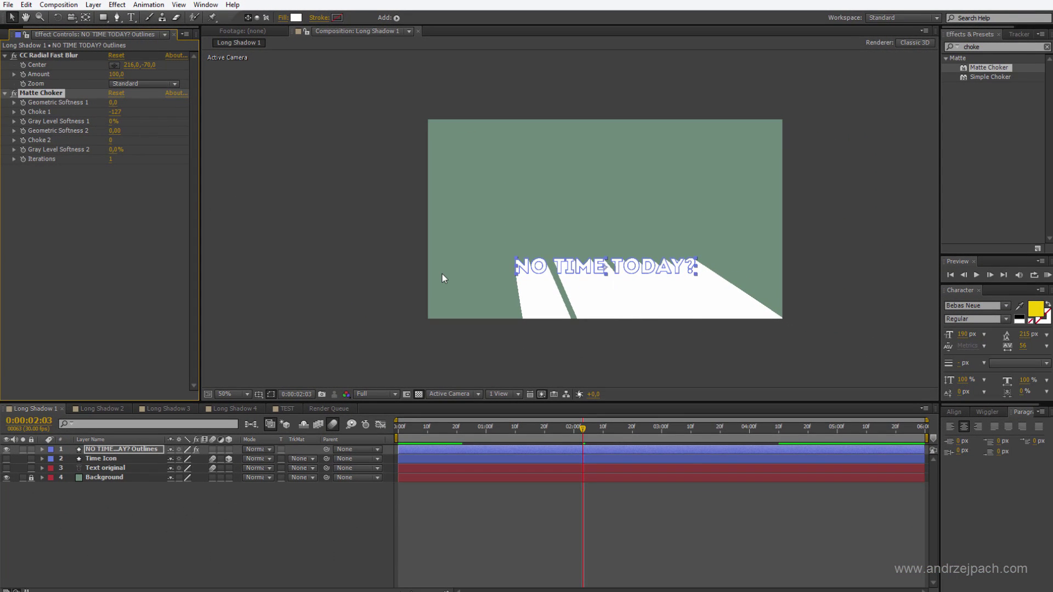
Show the radial blur centre and nudge Gray Level Softness 1 slightly up.
click(65, 55)
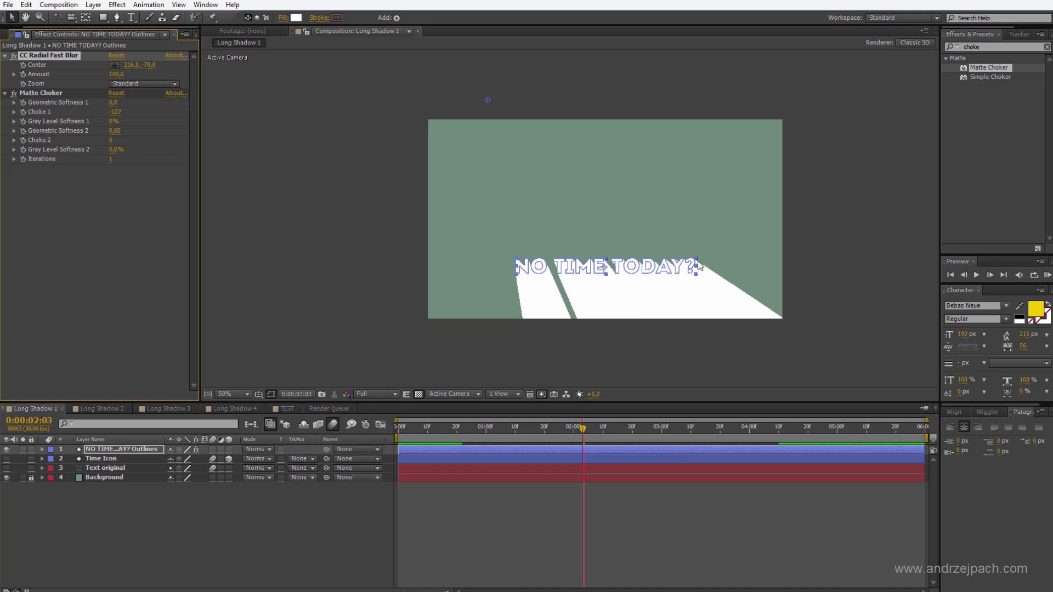
drag(113, 122, 104, 122)
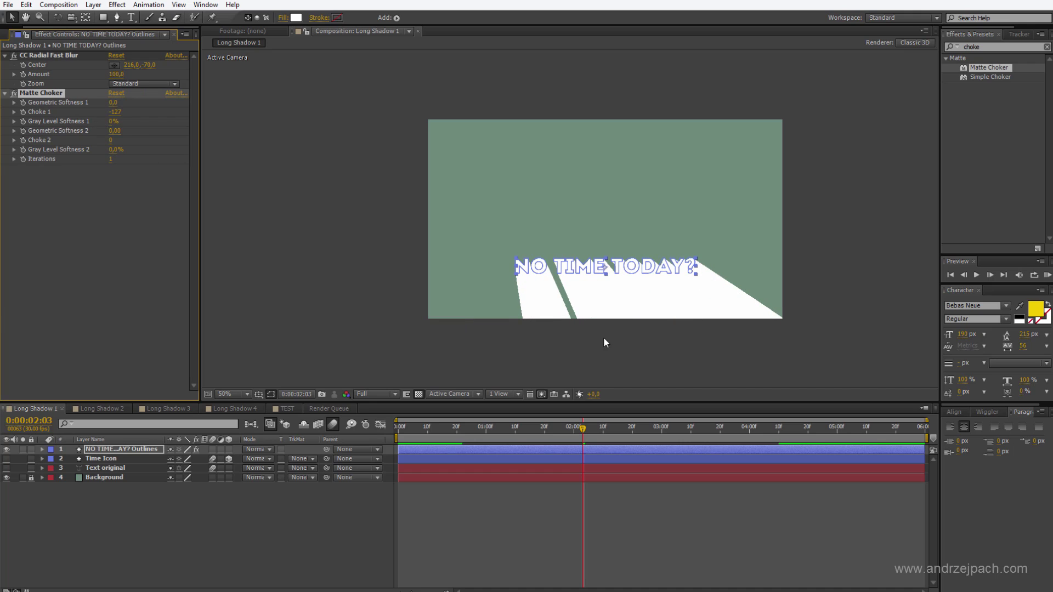
click(82, 294)
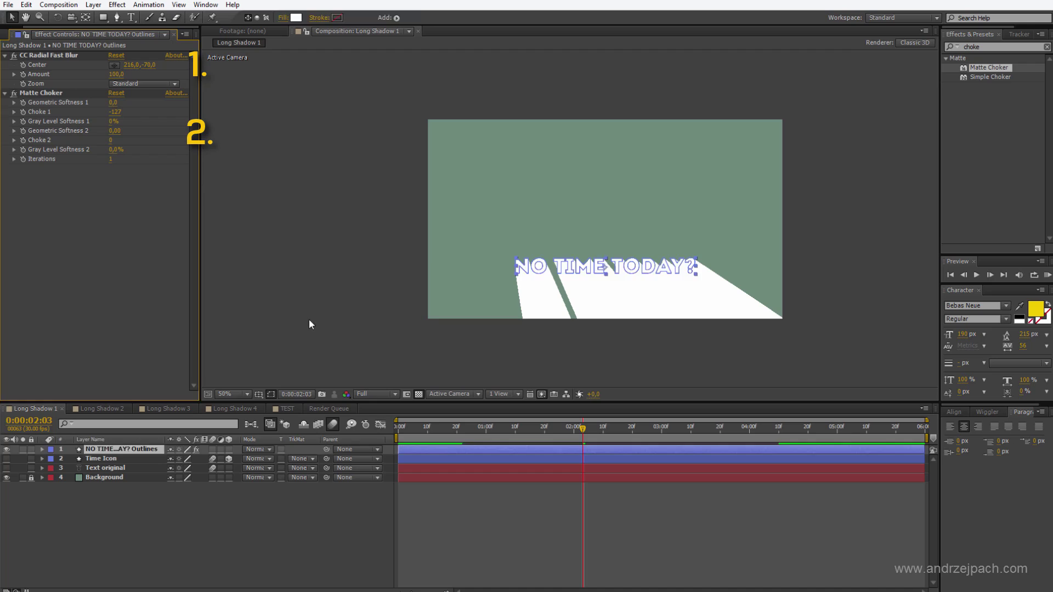
Deselect the text layer and filter Effects & Presets by 'fill'.
click(358, 314)
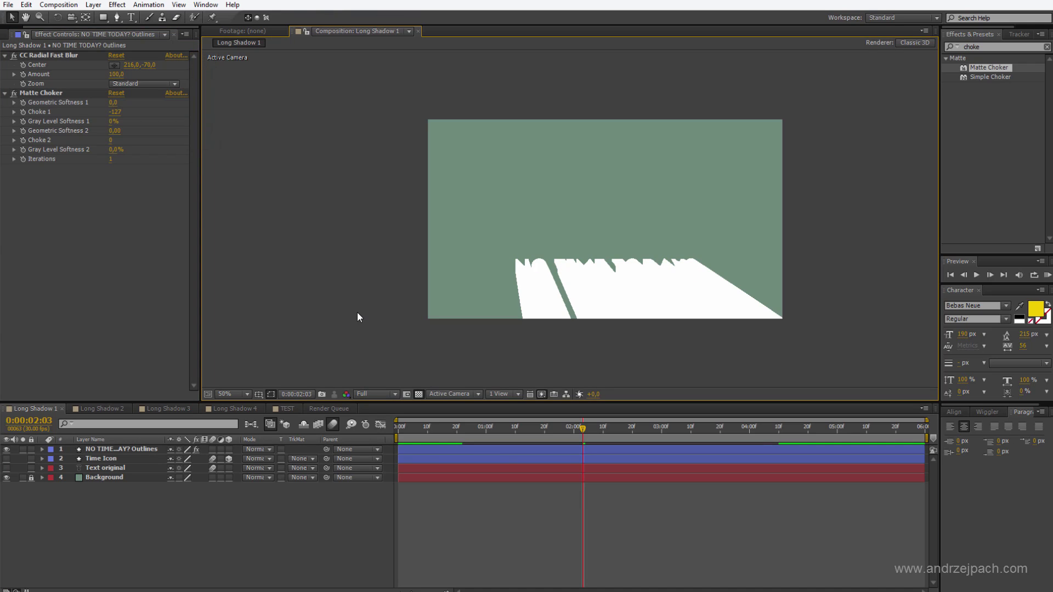
click(983, 48)
text(fill)
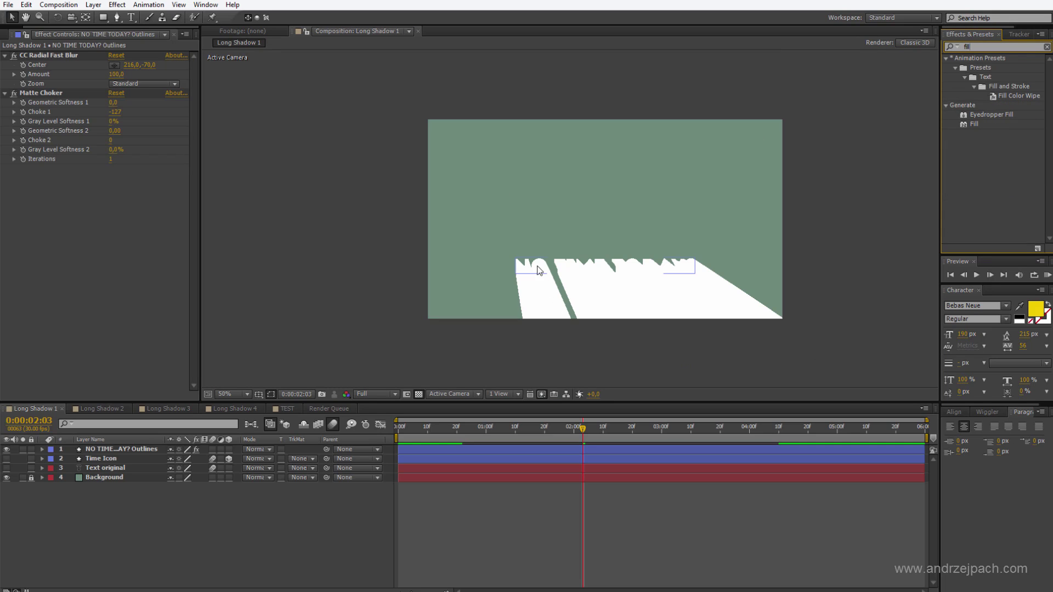
Apply Fill to the text layer with a darkened green sampled from the background.
drag(968, 128, 124, 242)
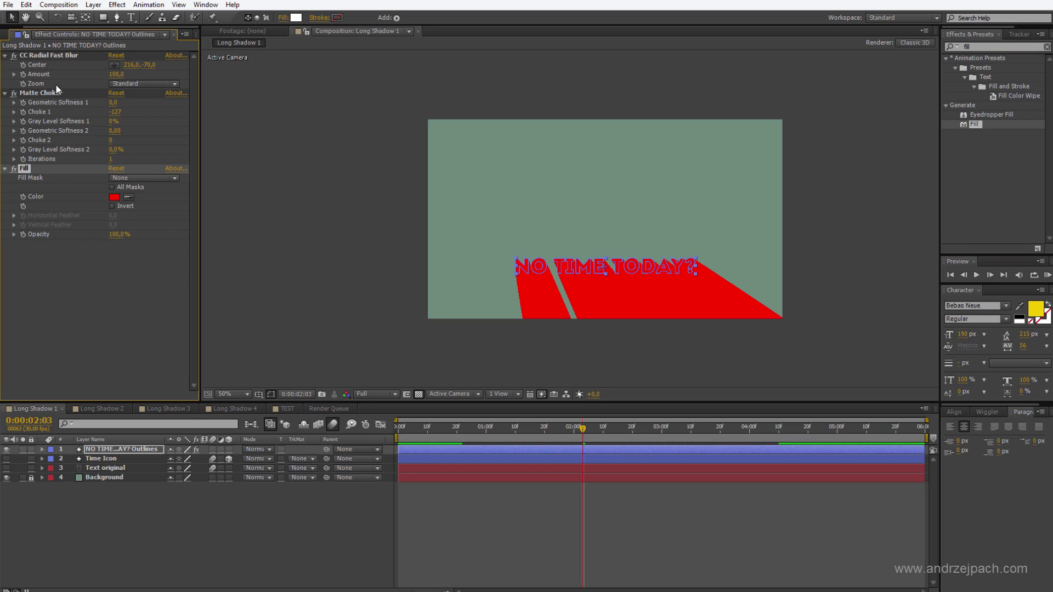
click(117, 198)
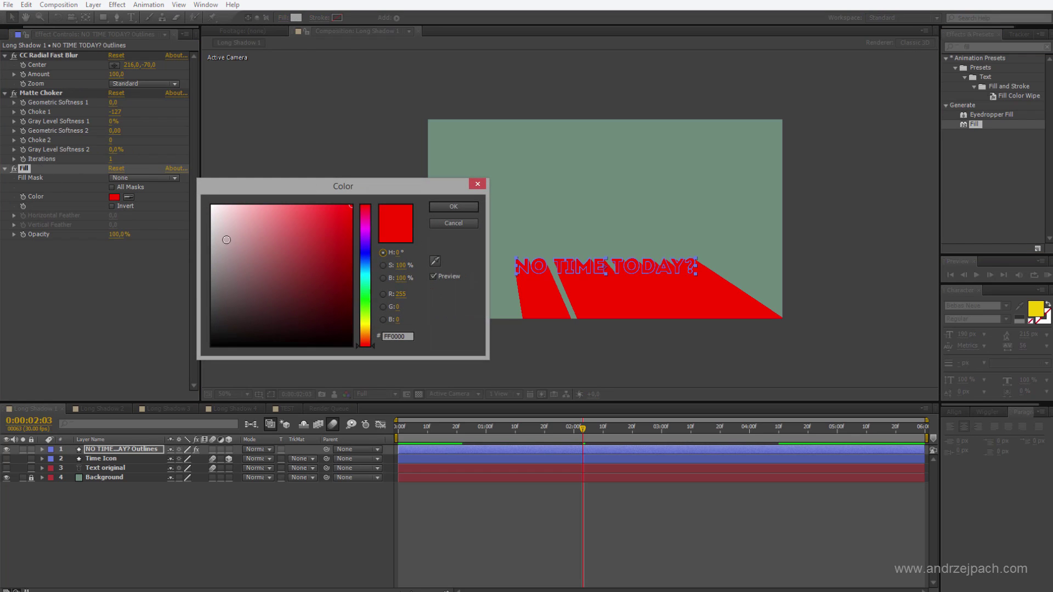
drag(227, 240, 229, 278)
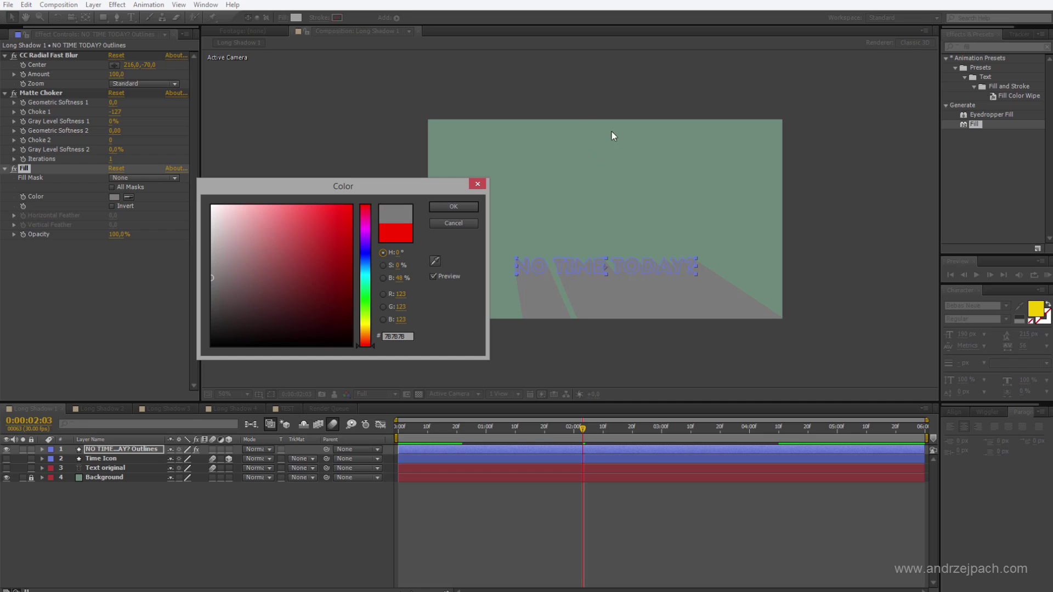
click(435, 261)
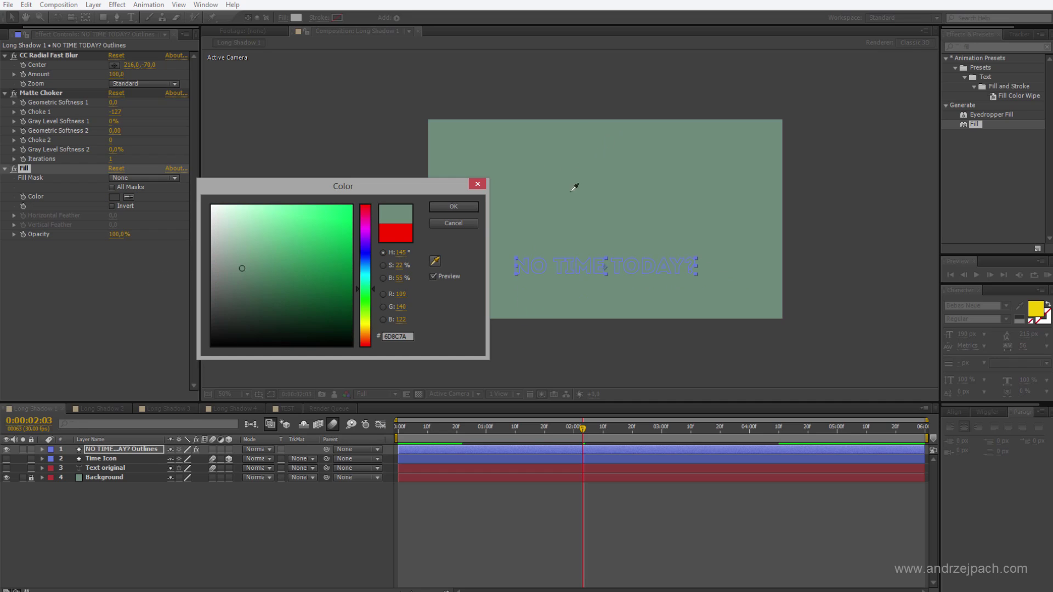
click(615, 149)
drag(398, 278, 381, 286)
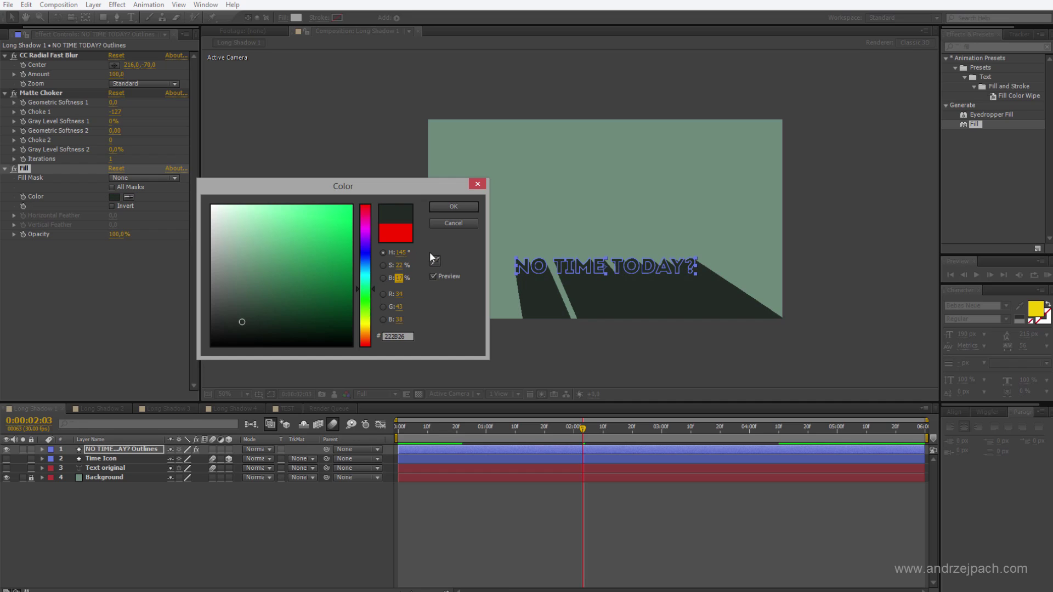
click(451, 206)
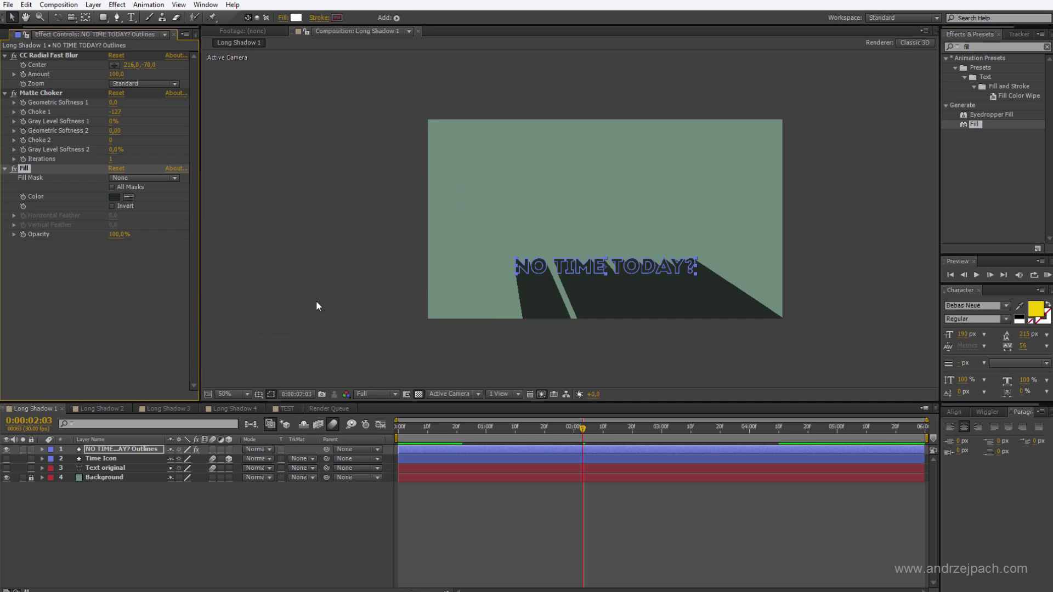
click(317, 303)
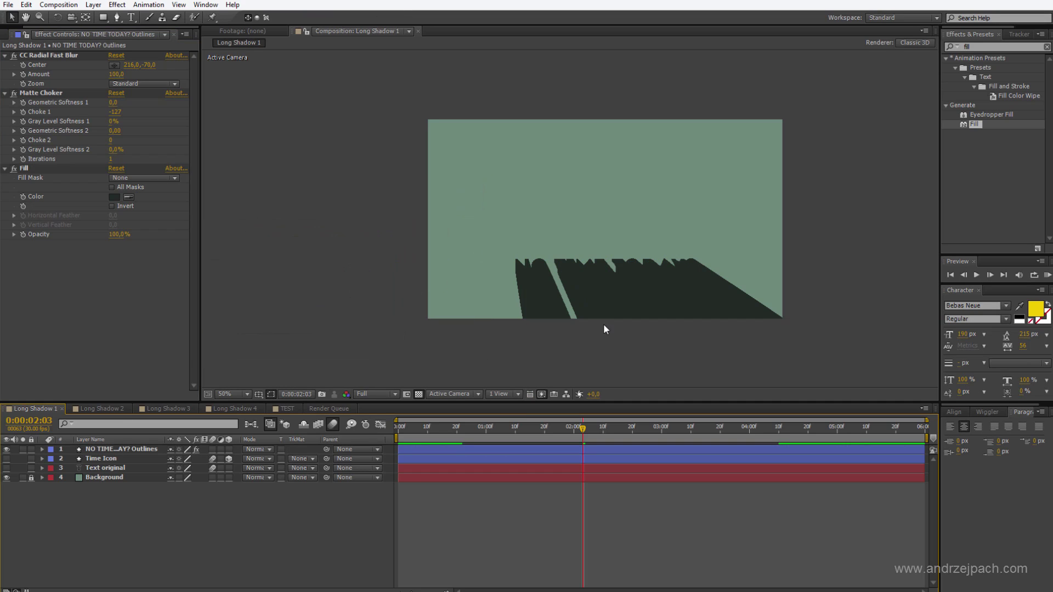
Try several Fill opacities, then set it to 40%.
click(36, 234)
click(26, 168)
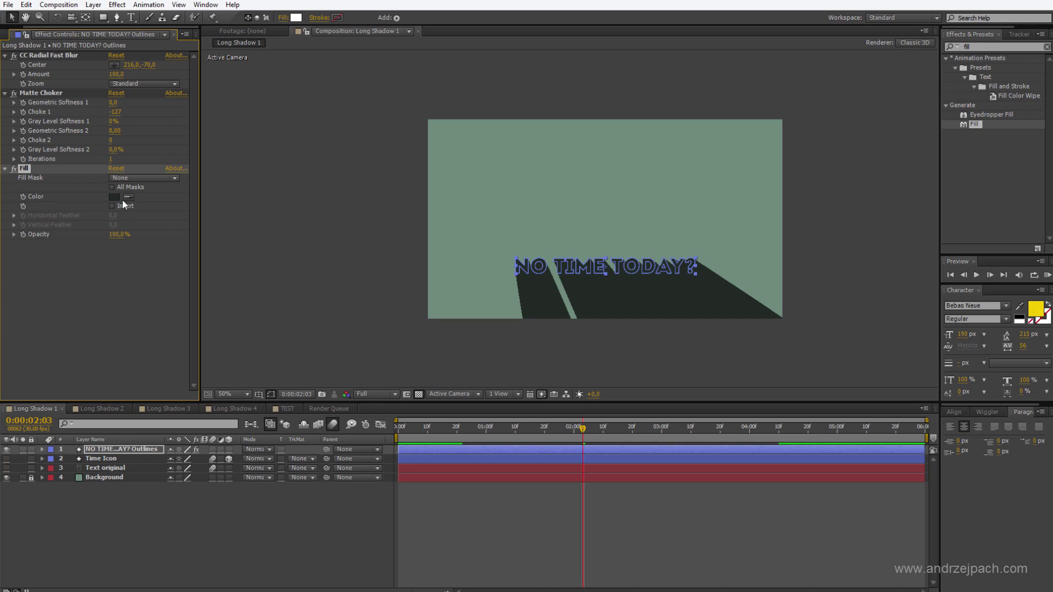
drag(117, 237, 72, 224)
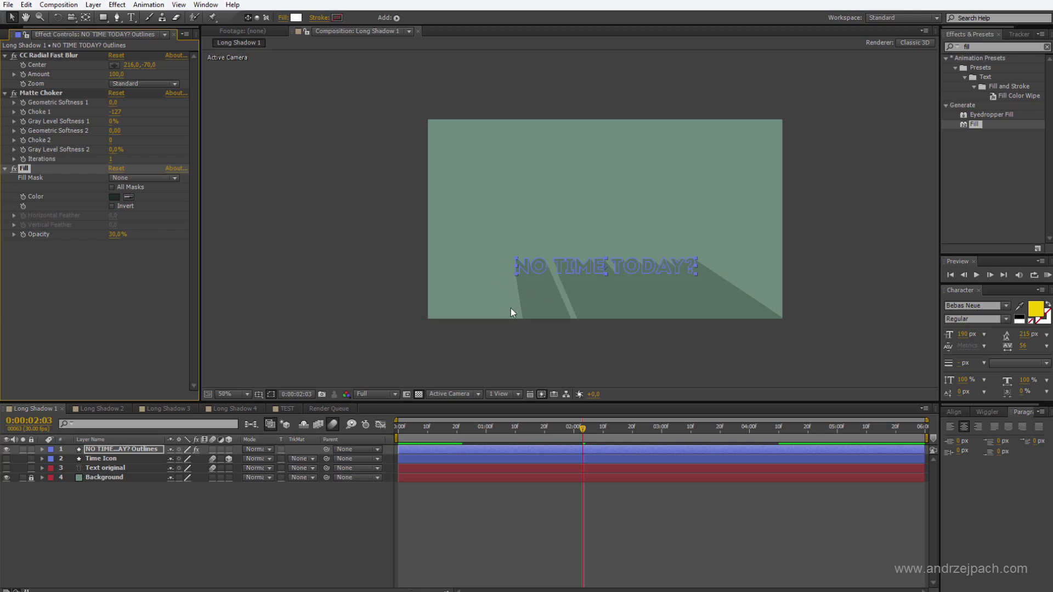
drag(126, 245, 143, 276)
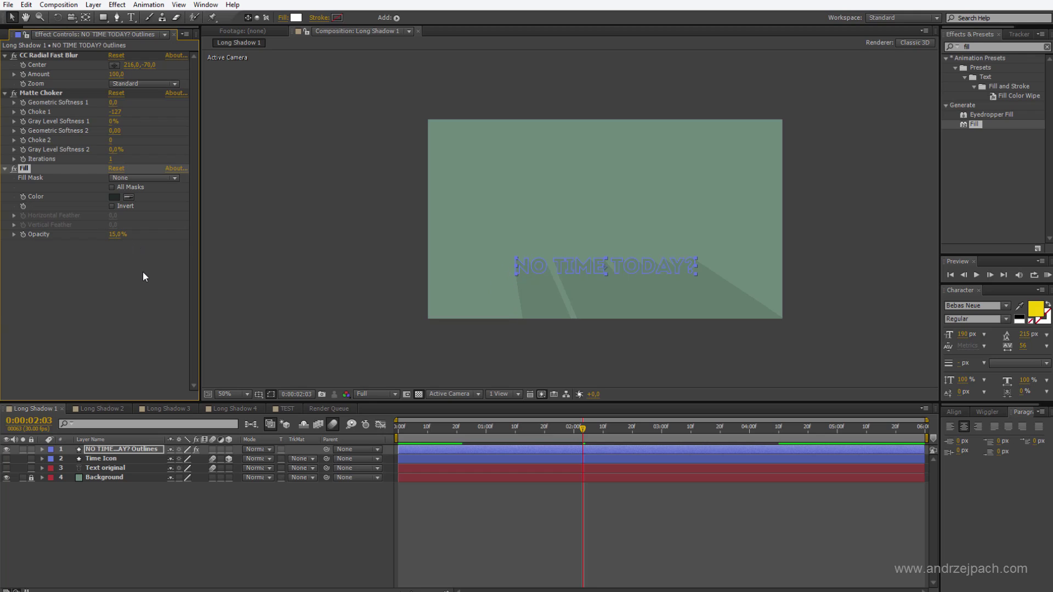
mouse_move(121, 231)
mouse_down()
mouse_move(112, 235)
mouse_move(137, 235)
mouse_up()
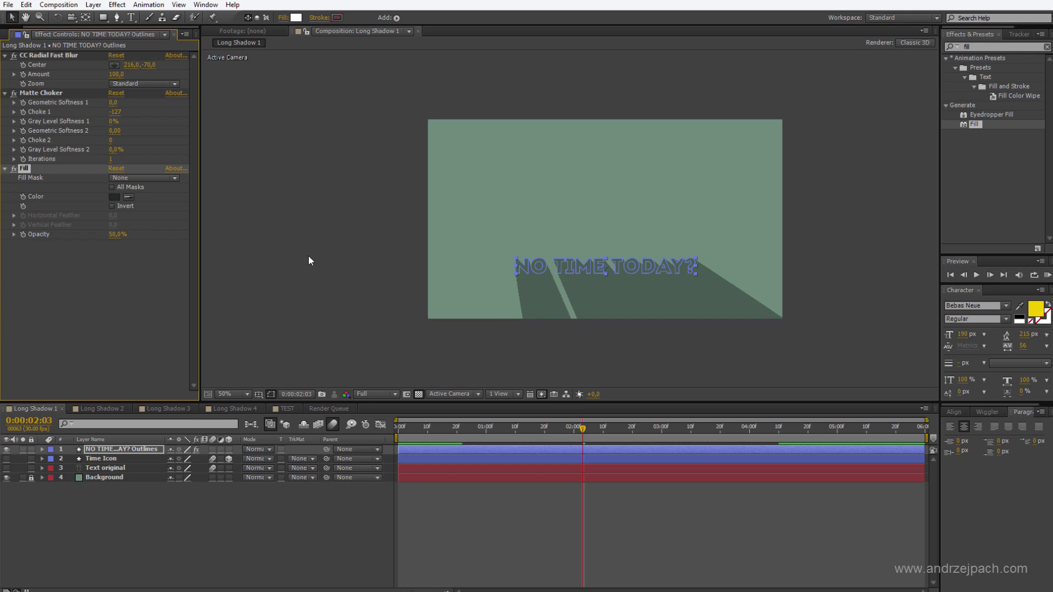
click(113, 243)
click(113, 236)
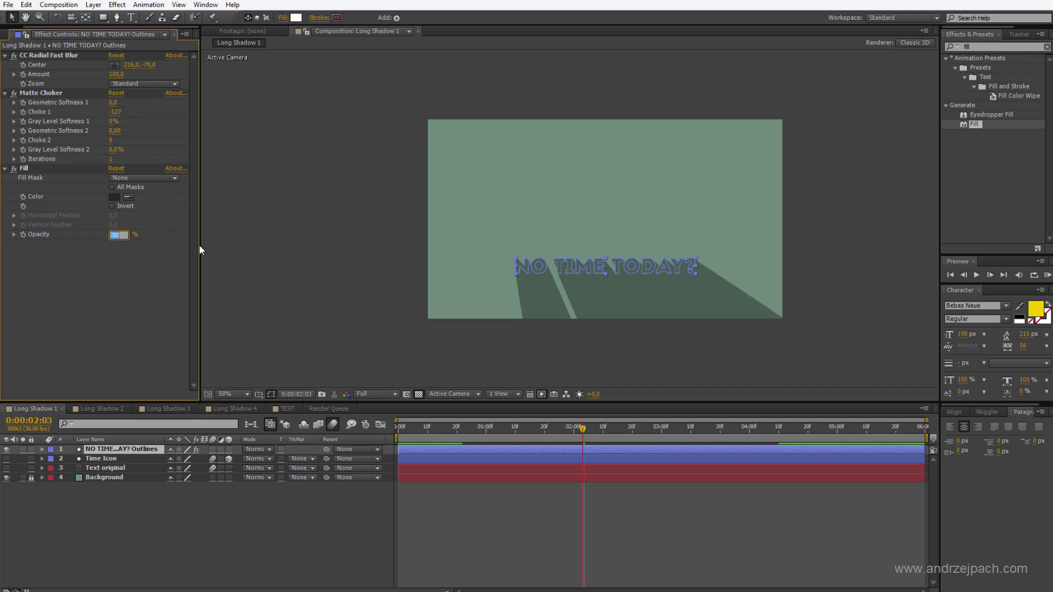
text(40)
key(Return)
click(143, 307)
Search for 'cc composi' and apply CC Composite to the outlines layer.
click(986, 40)
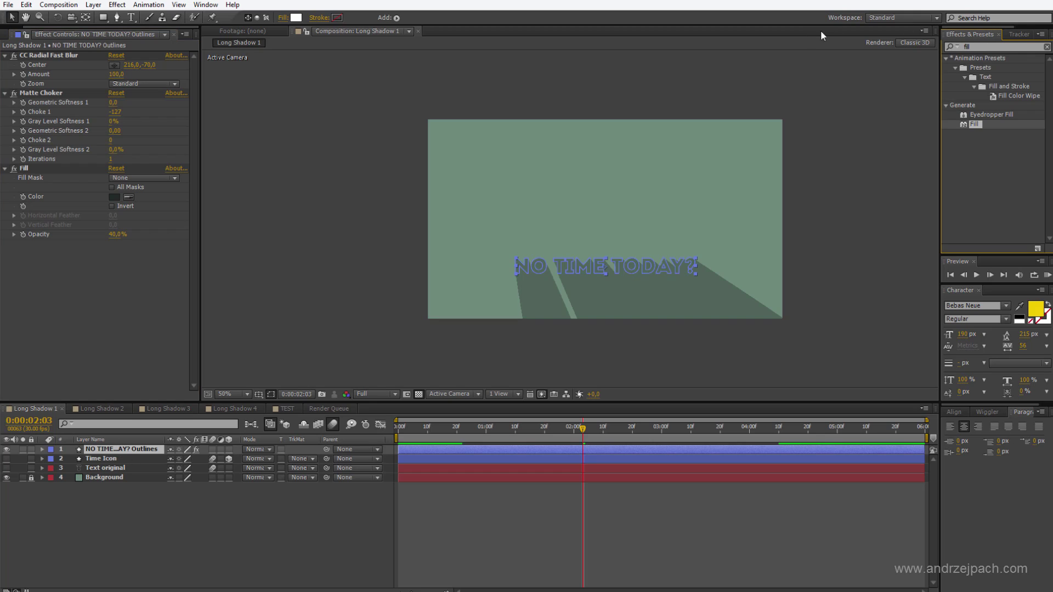
double_click(981, 44)
text(cc composi)
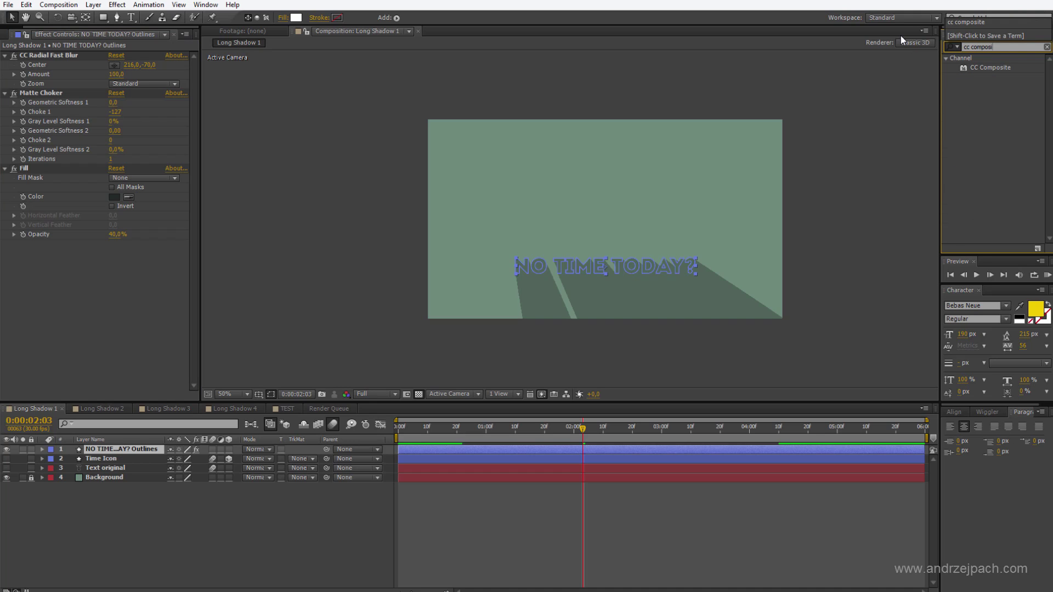
drag(990, 68, 146, 289)
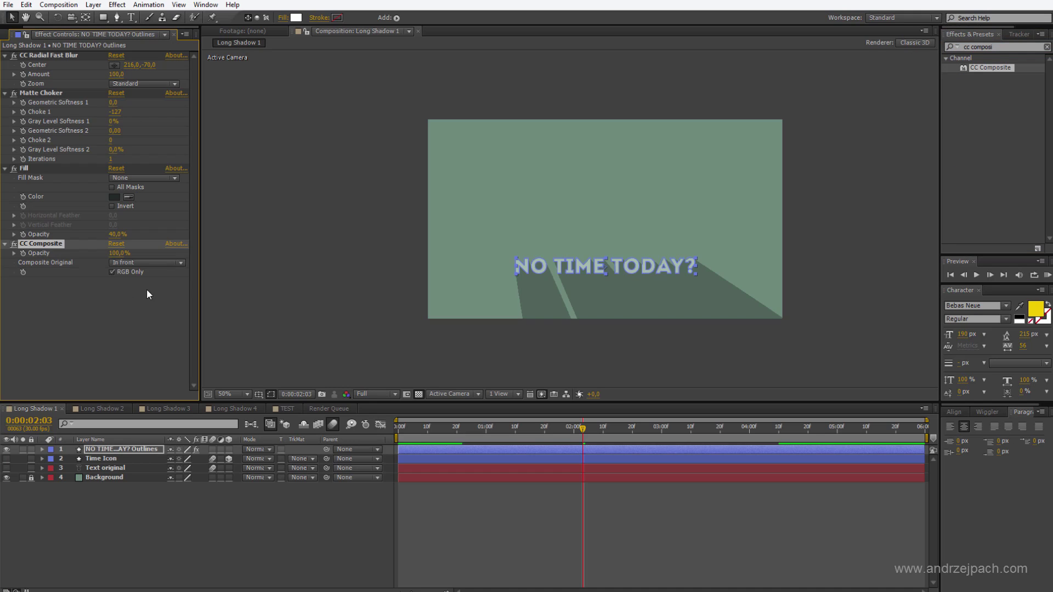
Turn off RGB Only and keep Composite Original at In front.
click(112, 271)
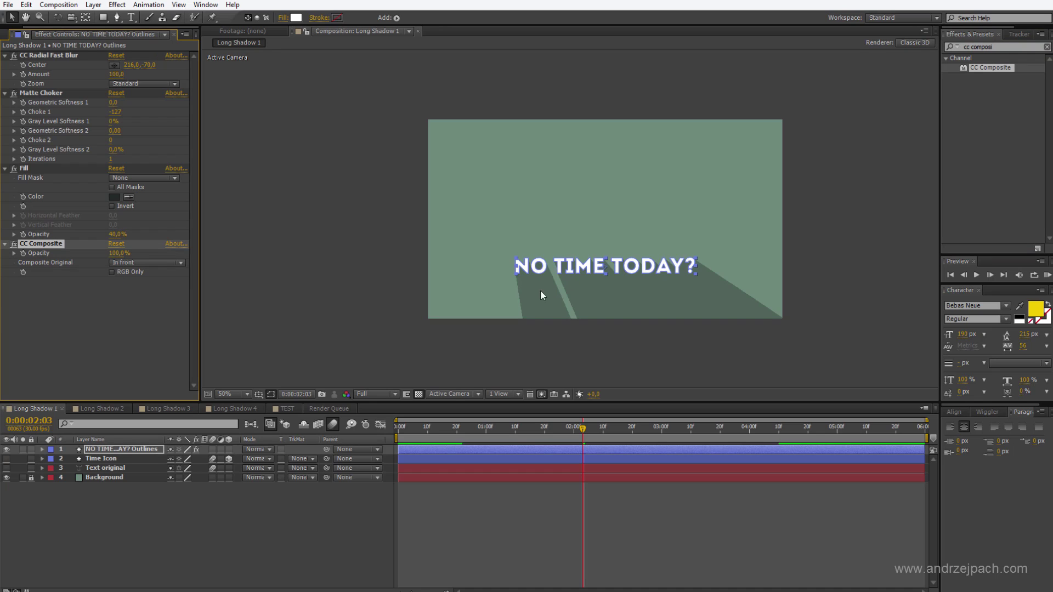
click(134, 300)
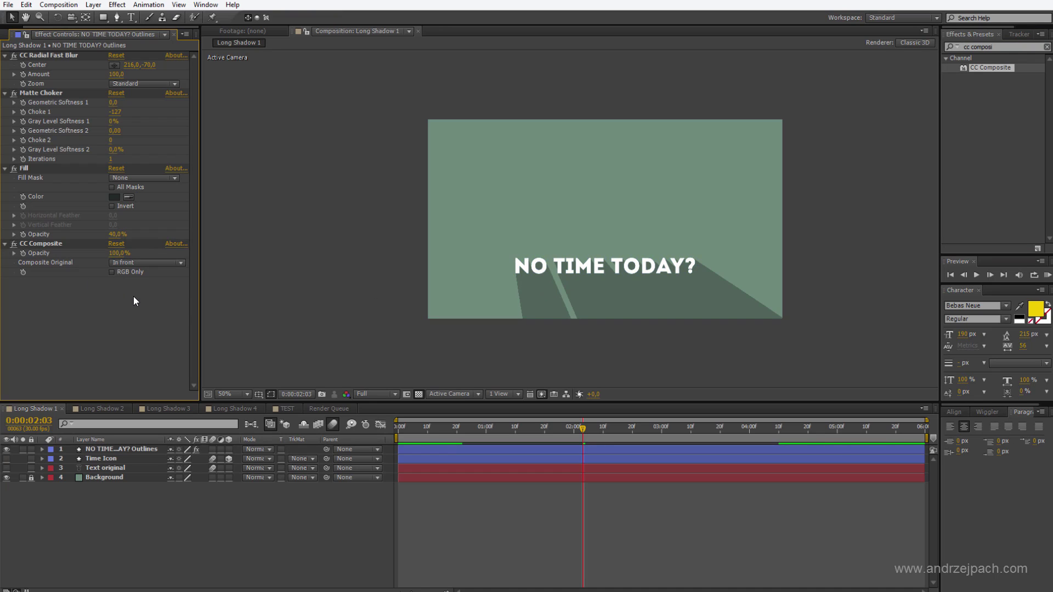
click(145, 262)
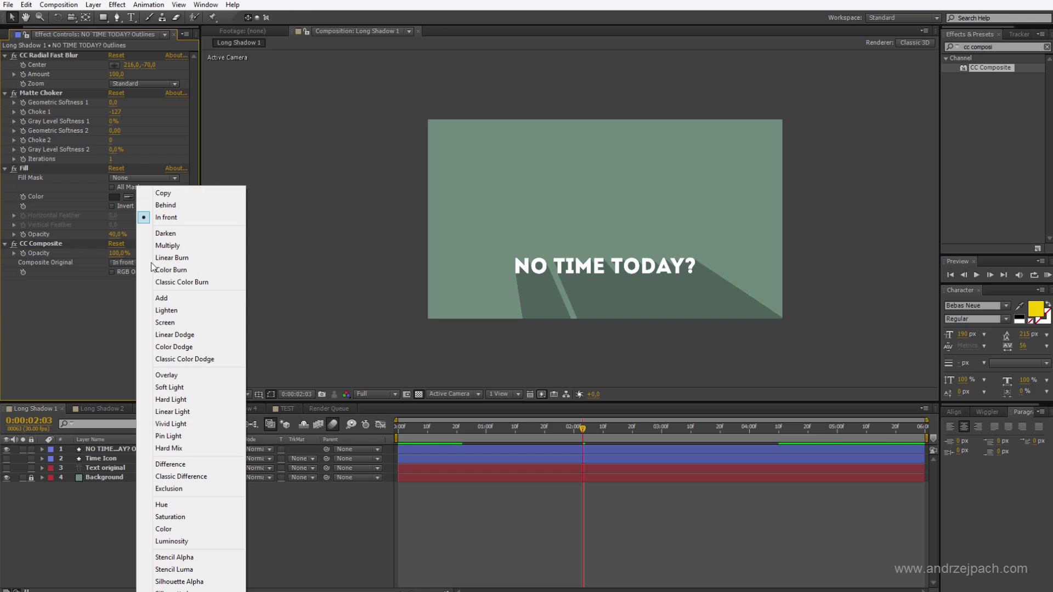
click(177, 216)
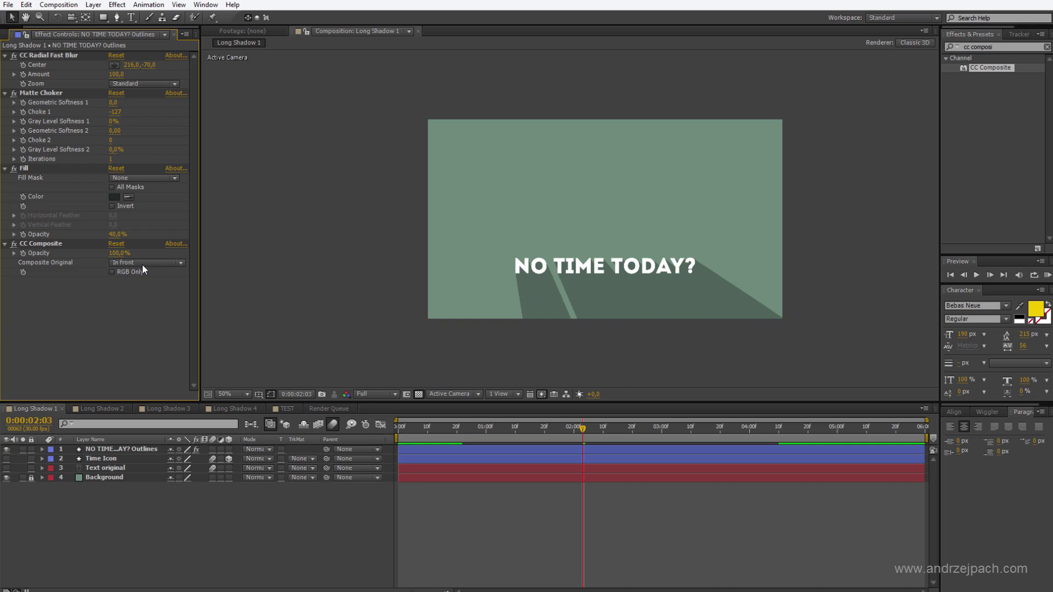
click(43, 245)
click(70, 320)
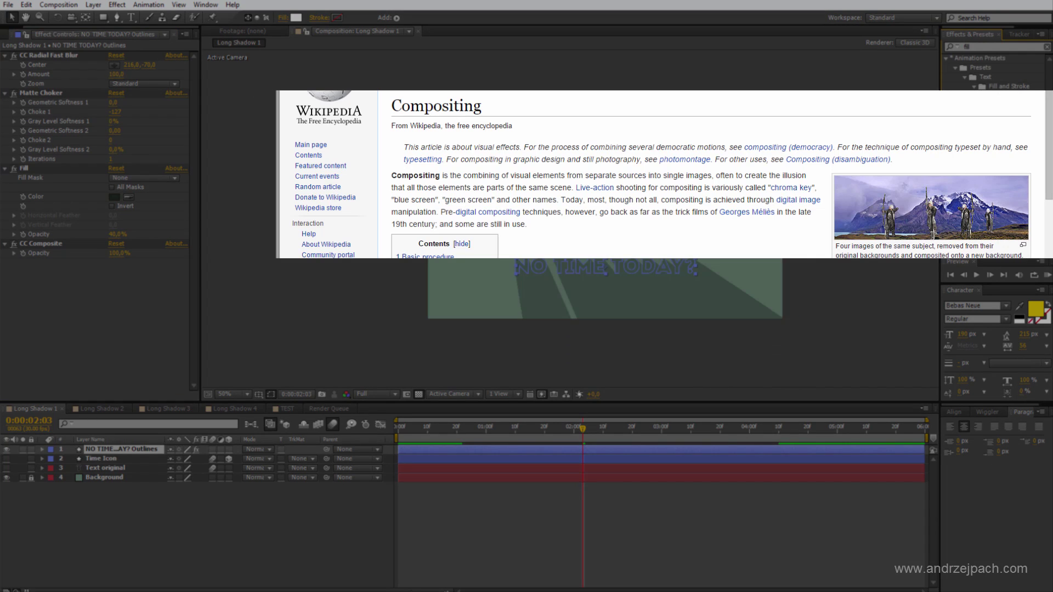
text(cc)
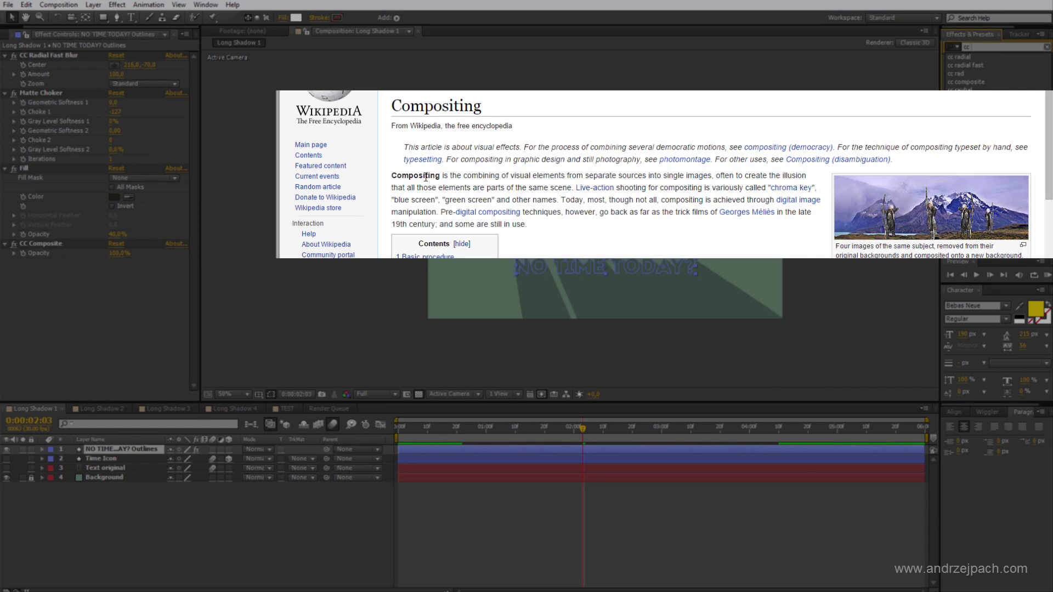
text( composi)
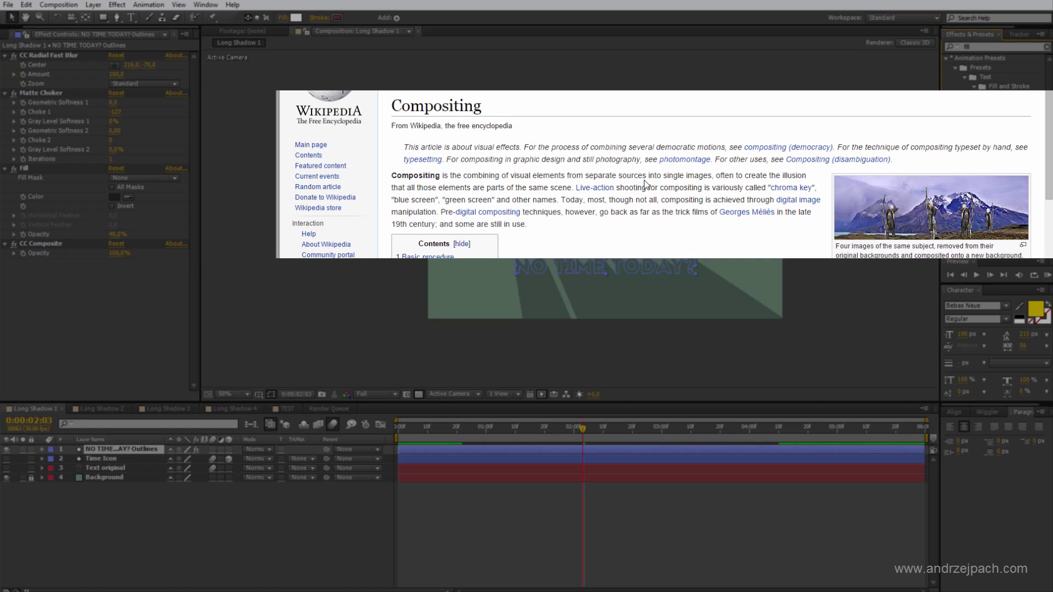
text(cc)
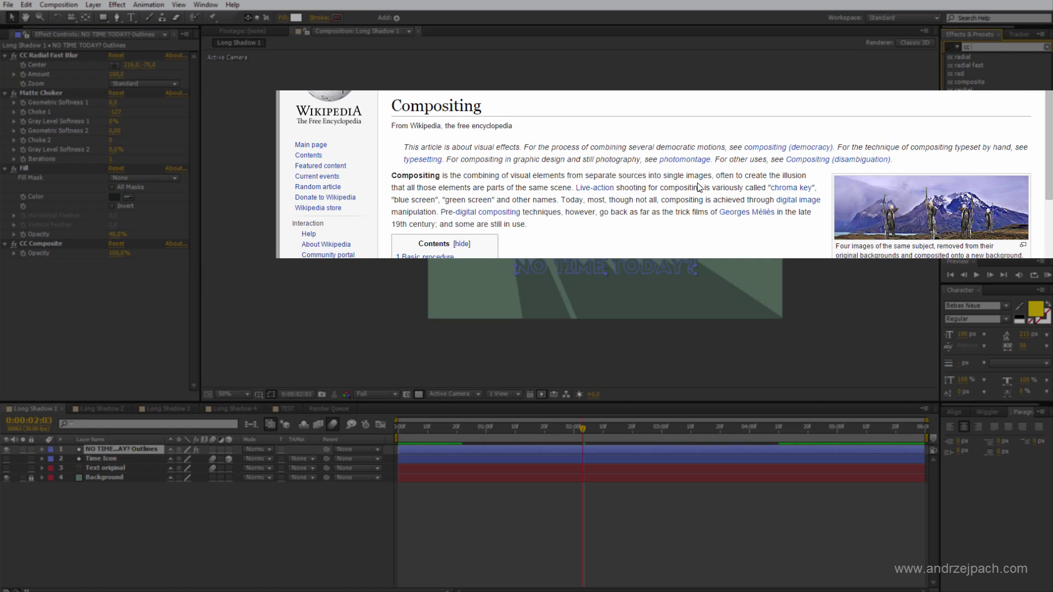
text( composi)
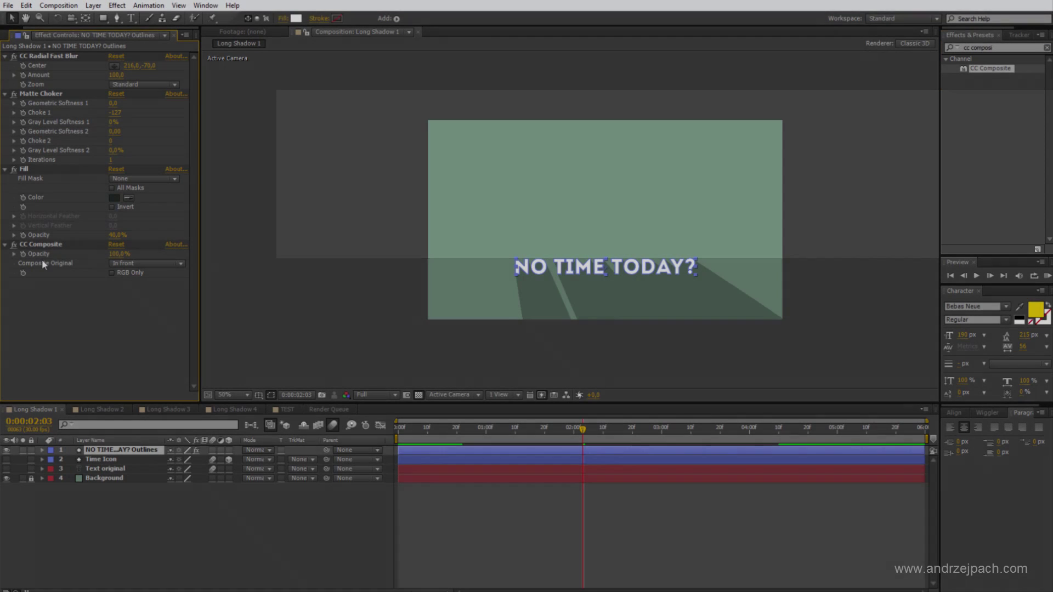
click(54, 245)
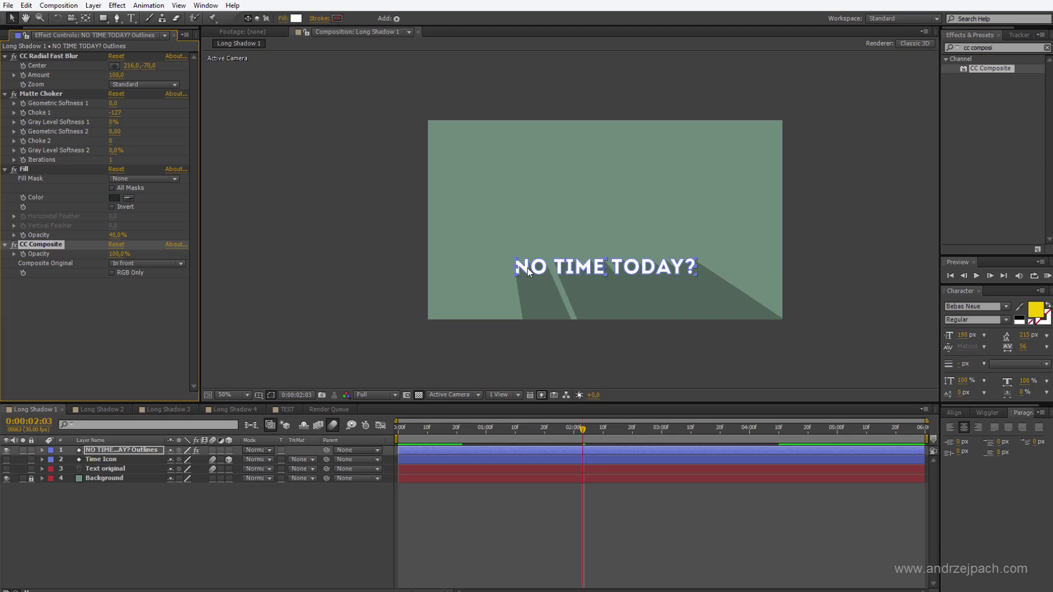
click(14, 244)
click(14, 245)
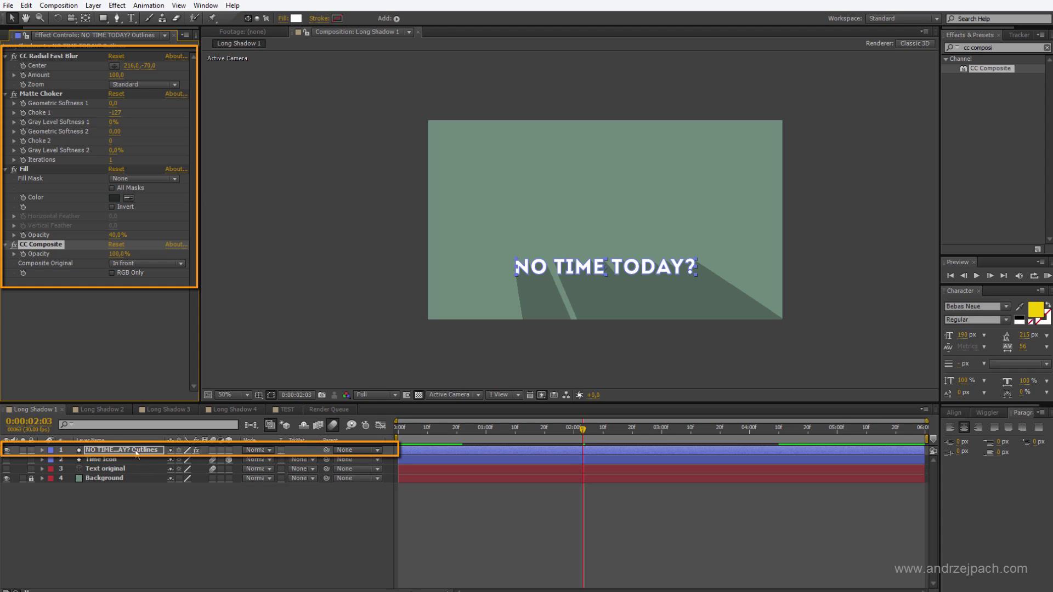
click(13, 245)
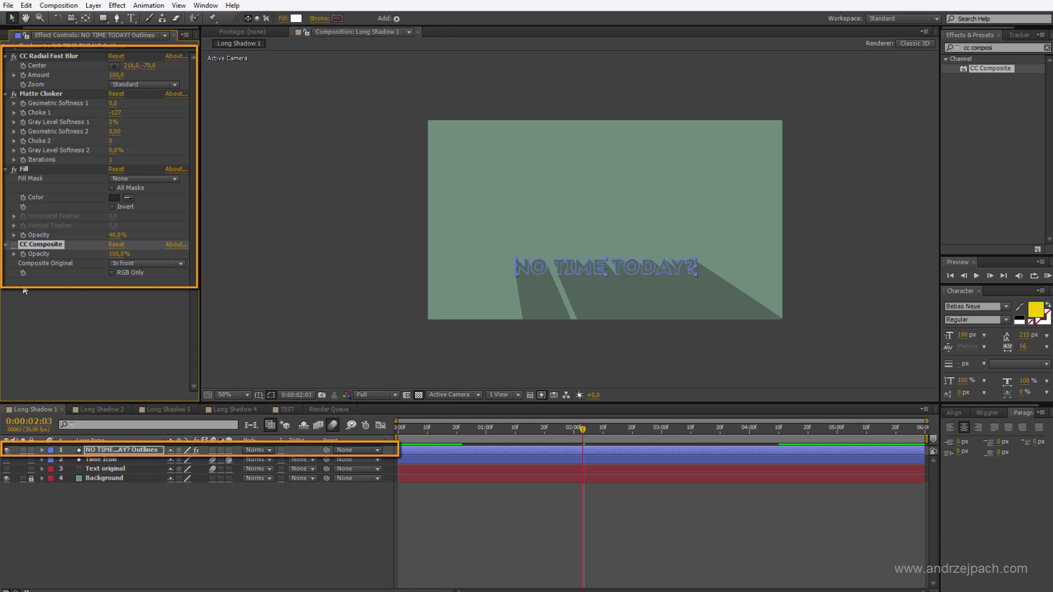
click(115, 450)
key(ctrl+d)
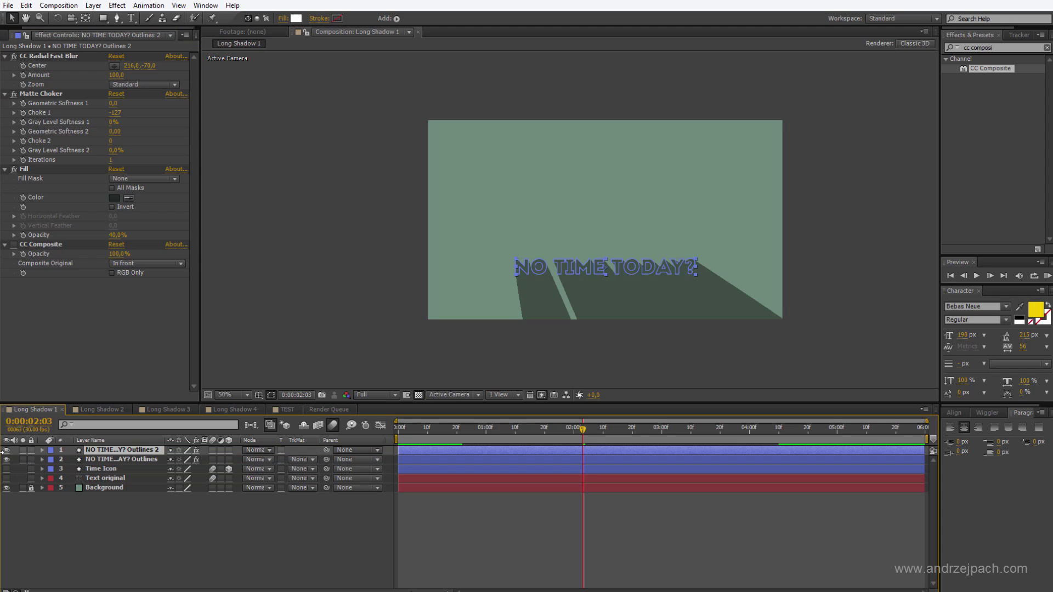
click(6, 459)
click(6, 459)
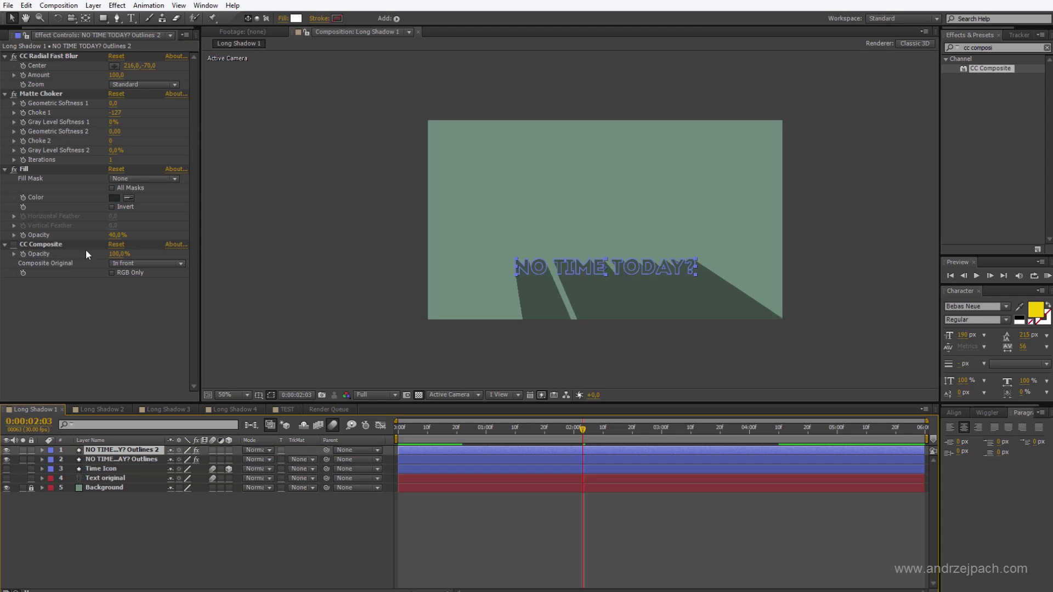
click(32, 166)
shift+click(35, 57)
key(Delete)
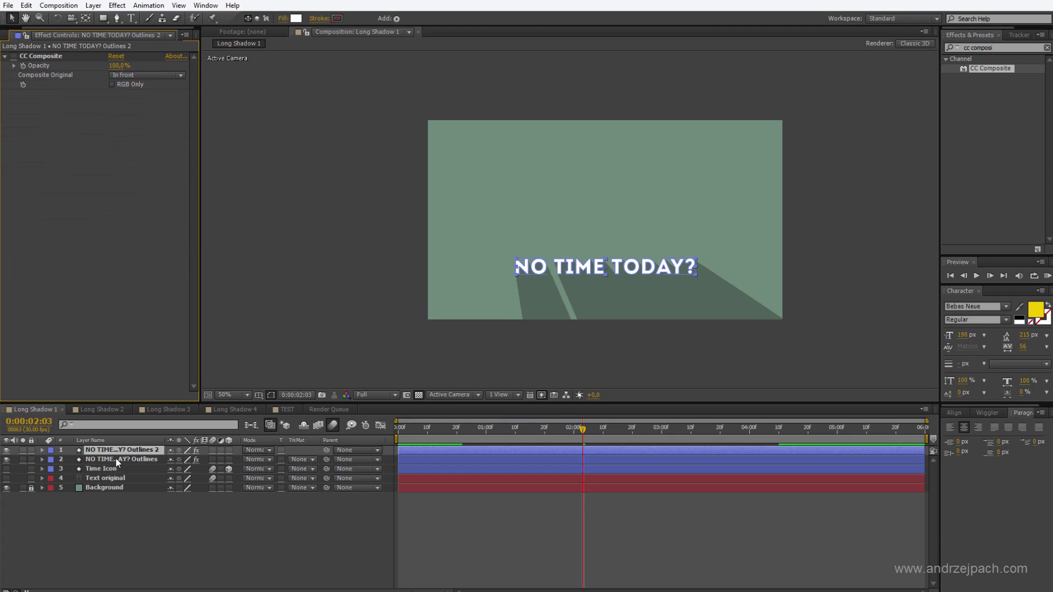
click(6, 459)
click(7, 460)
click(6, 459)
click(70, 296)
key(ctrl+z)
click(136, 463)
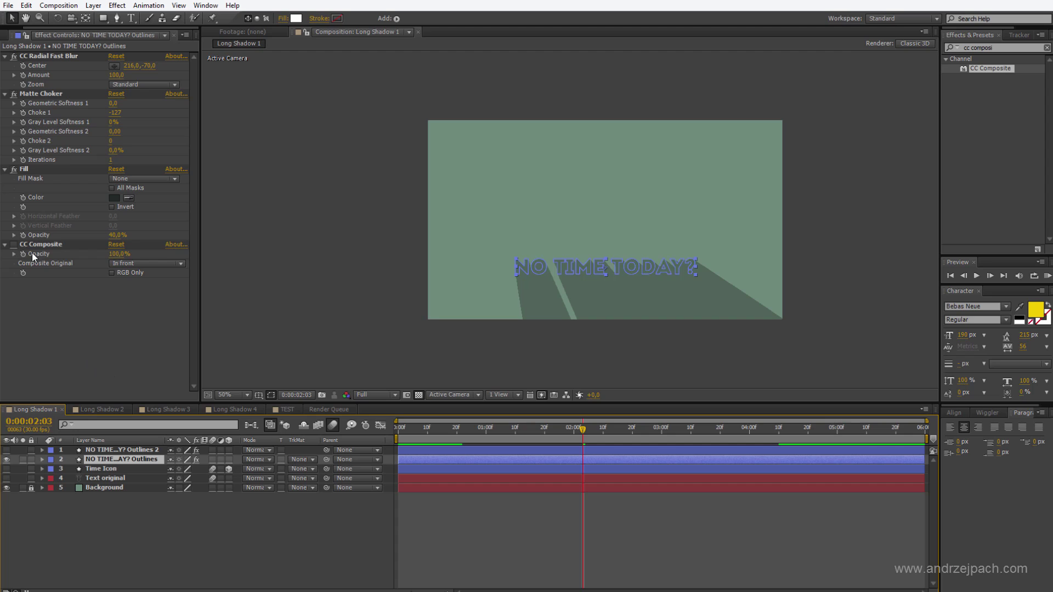
click(14, 244)
click(123, 449)
key(Delete)
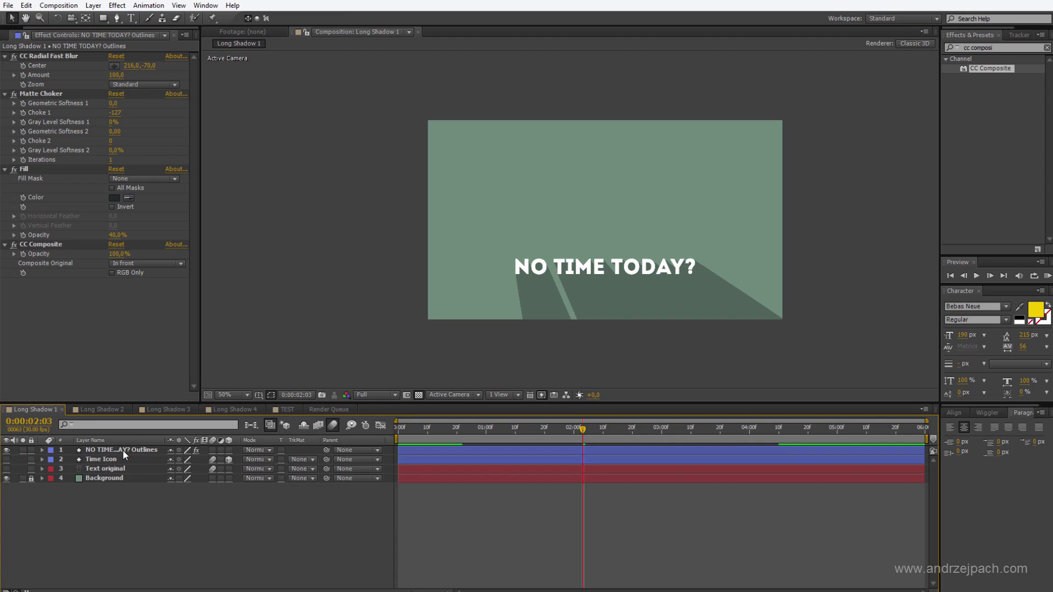
click(123, 450)
click(15, 200)
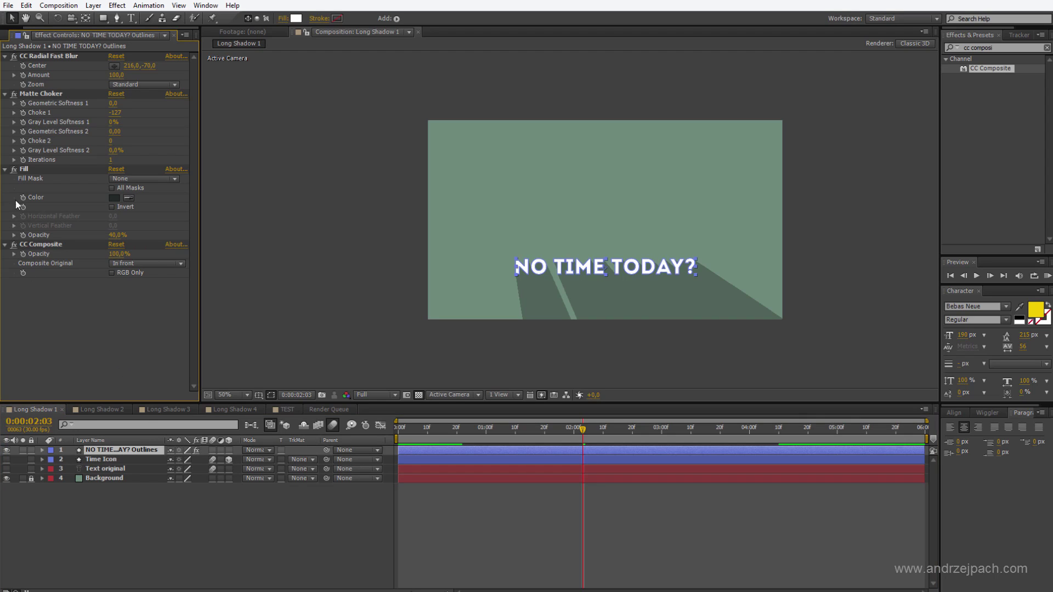
click(41, 244)
shift+click(44, 56)
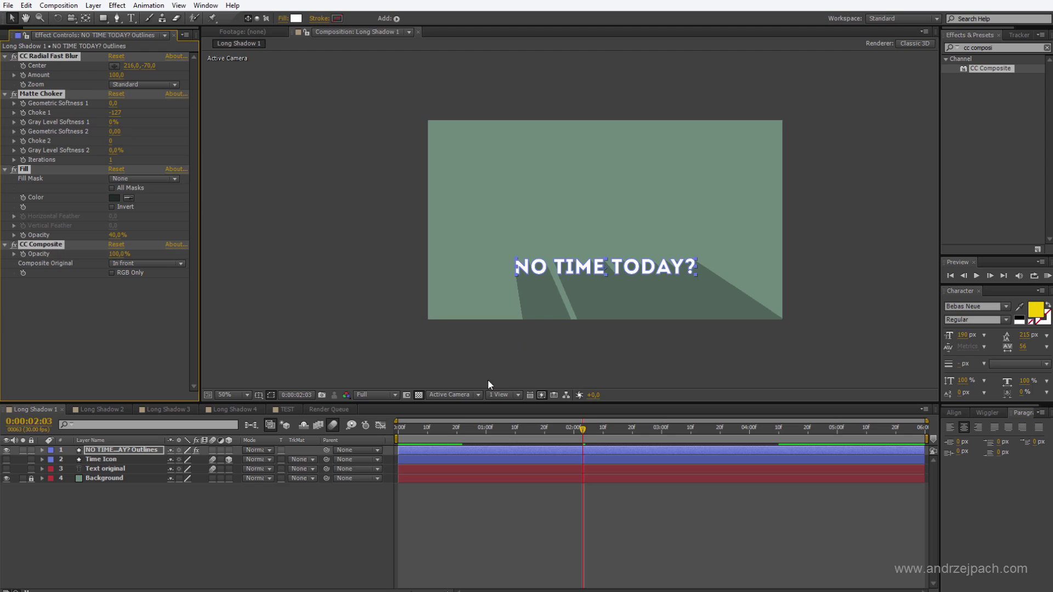
drag(463, 425, 591, 431)
click(547, 449)
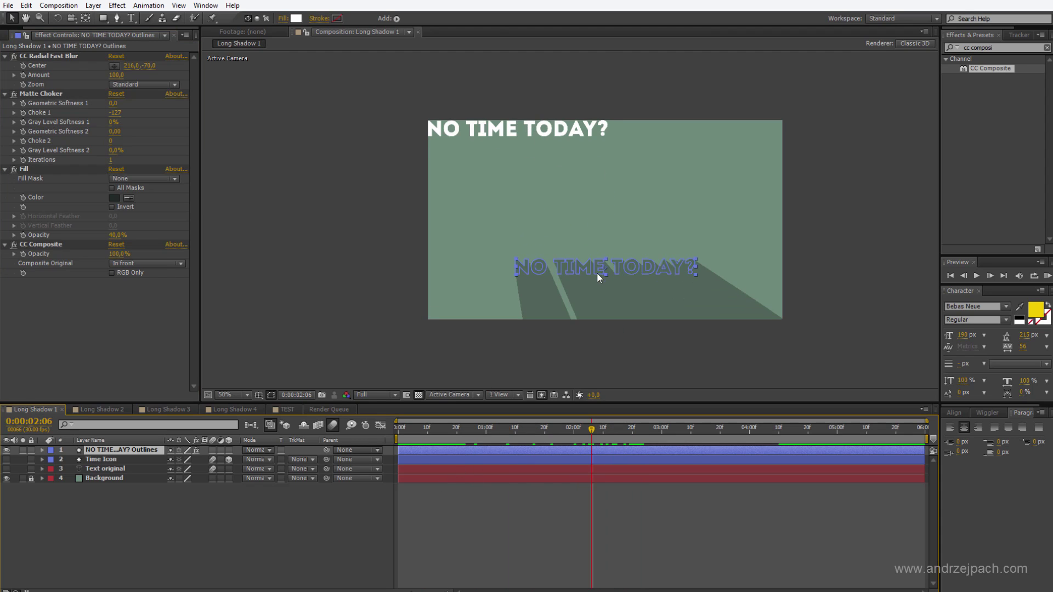
click(134, 442)
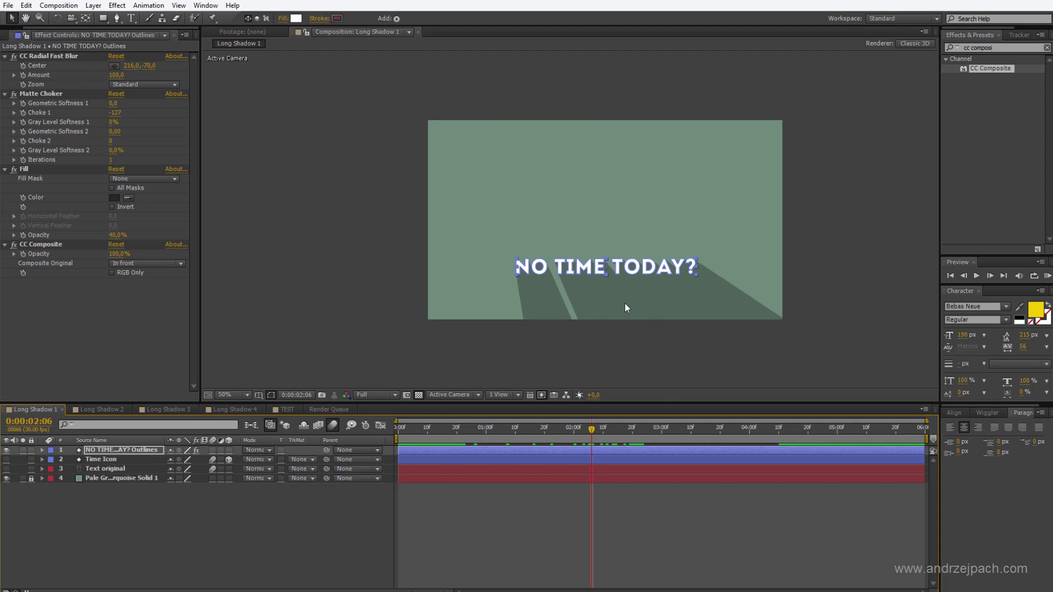
click(416, 419)
drag(431, 430, 673, 436)
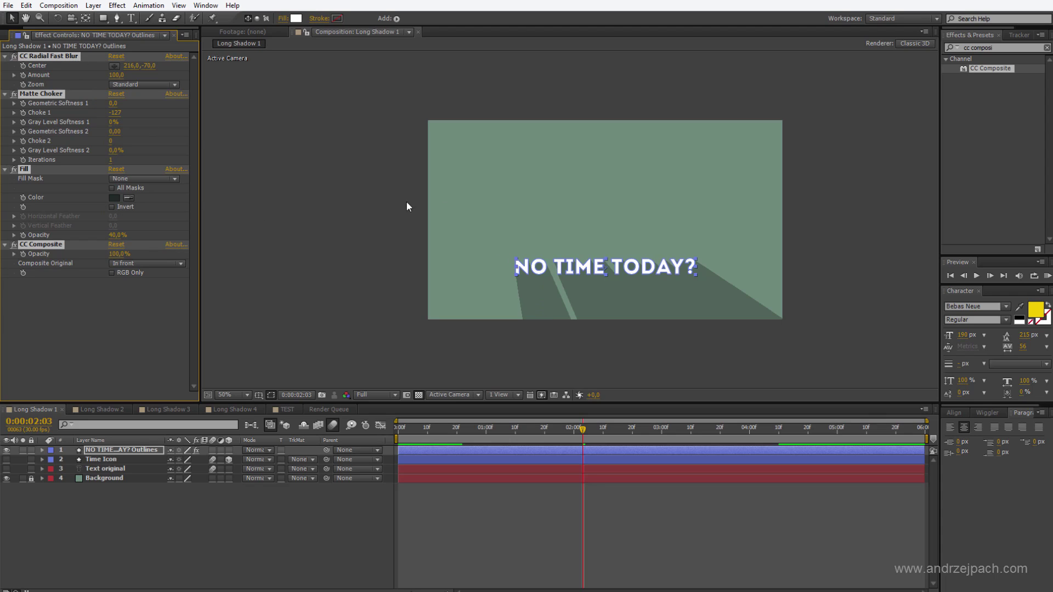
At 03:12, move the CC Radial Fast Blur centre to 172,142.
click(465, 428)
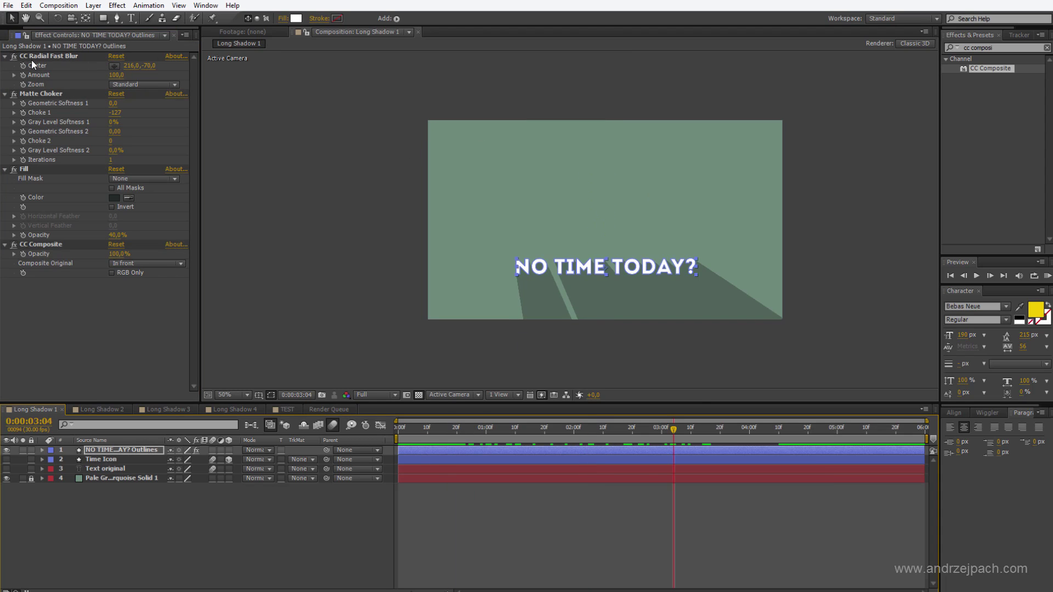
click(36, 56)
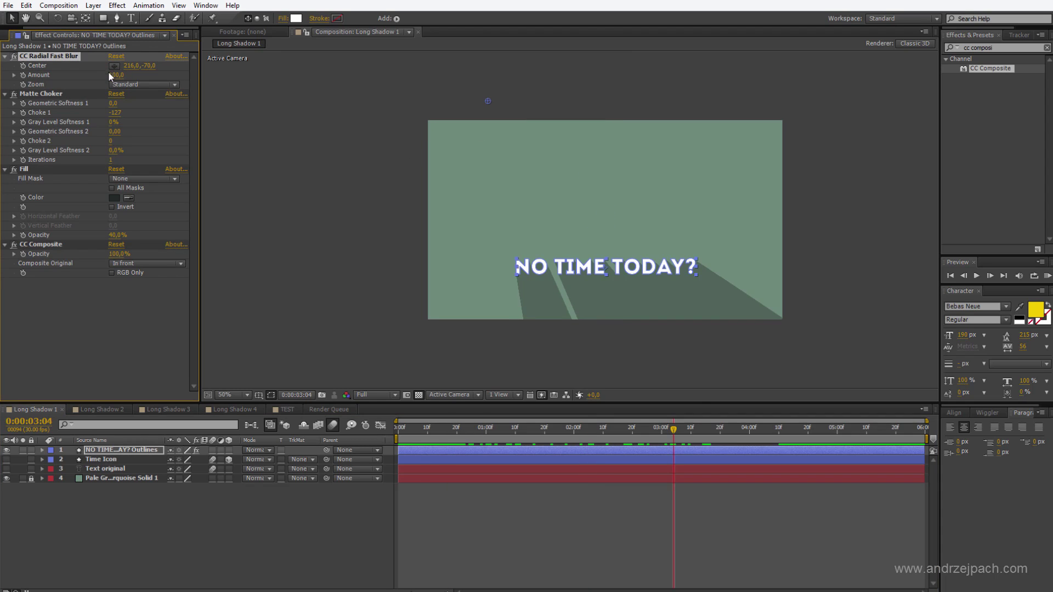
drag(488, 101, 413, 149)
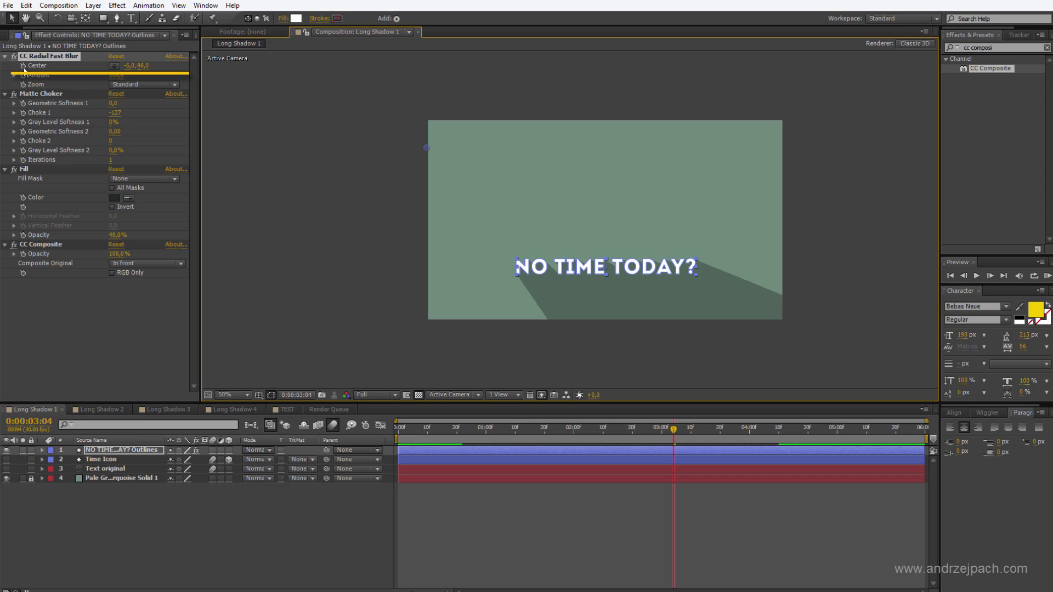
click(696, 430)
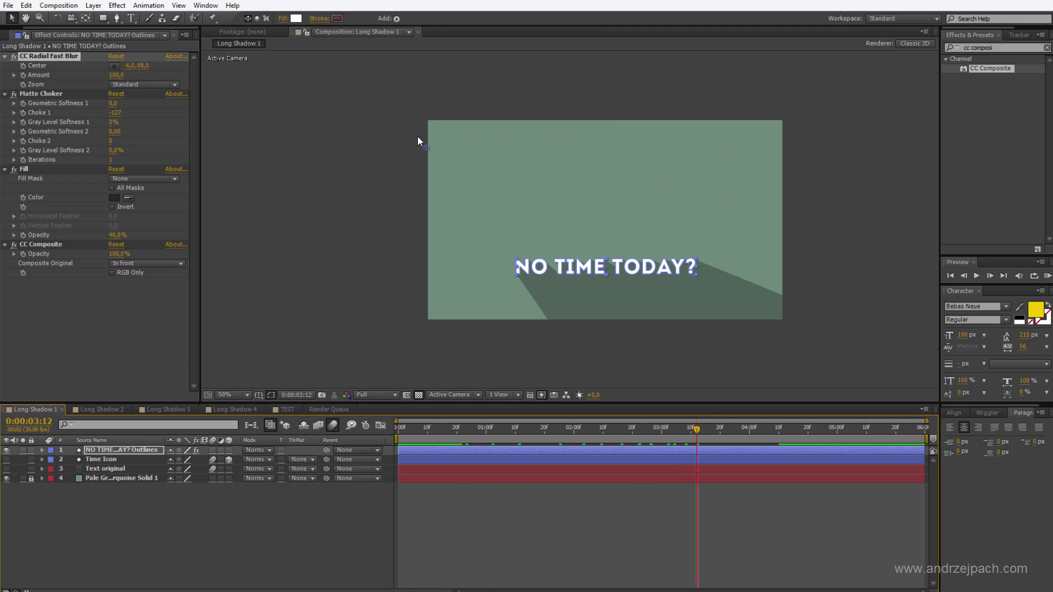
drag(427, 148, 475, 159)
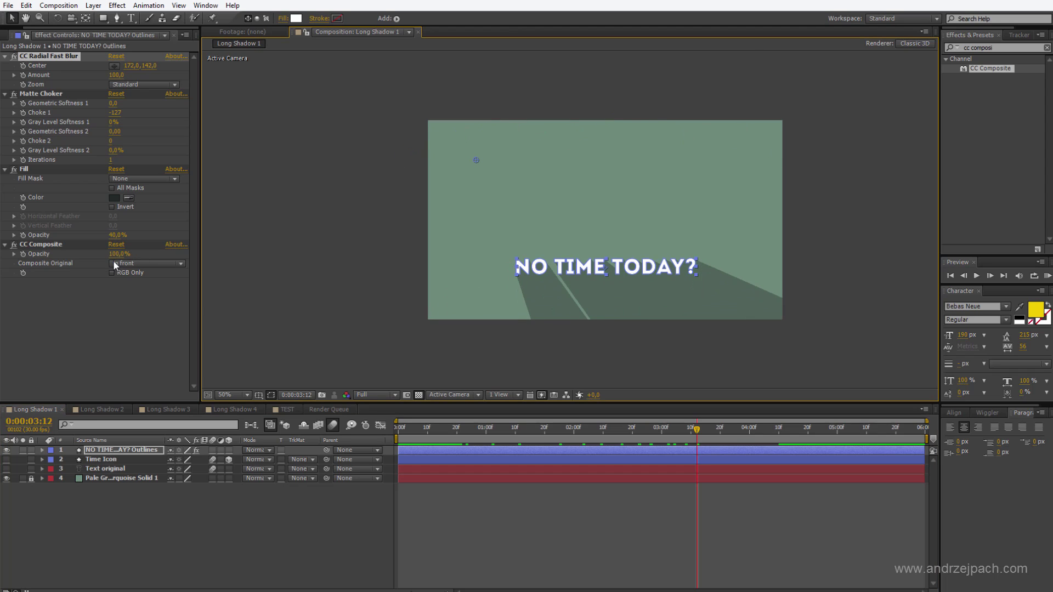
Select all four shadow effects on the text layer together.
click(57, 245)
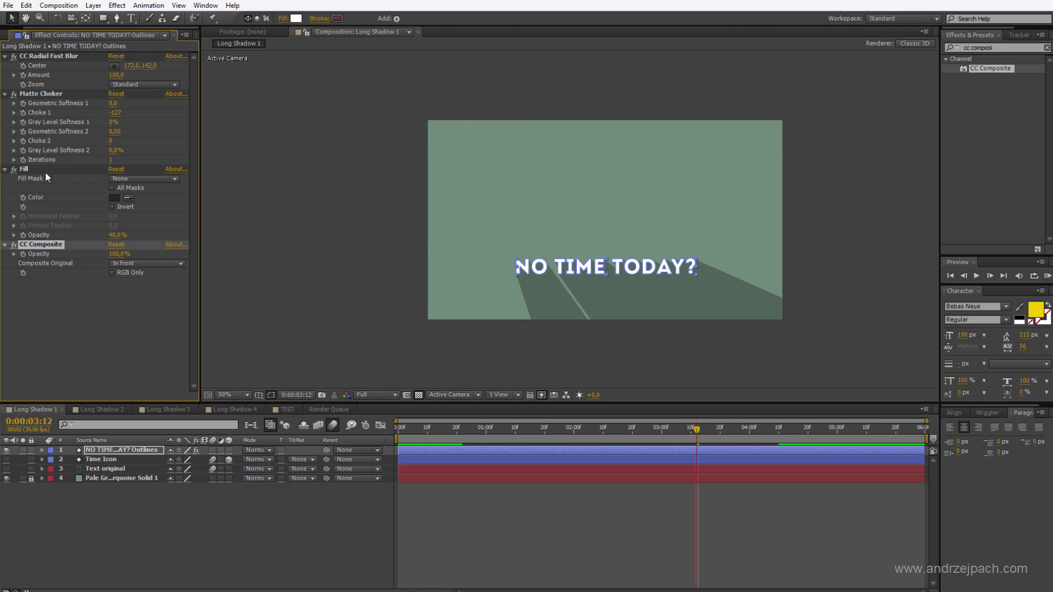
shift+click(41, 57)
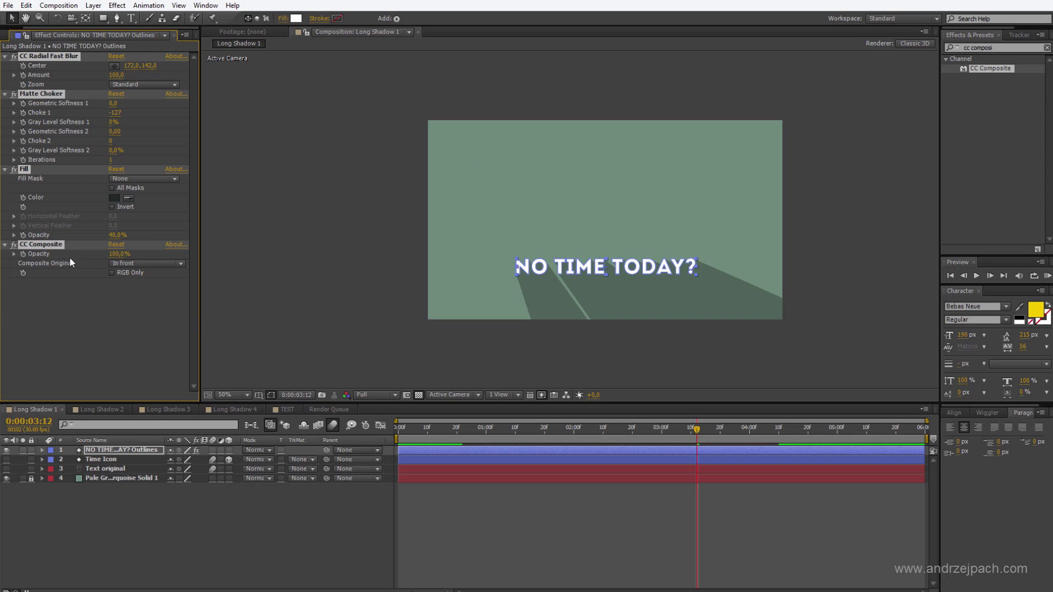
click(149, 5)
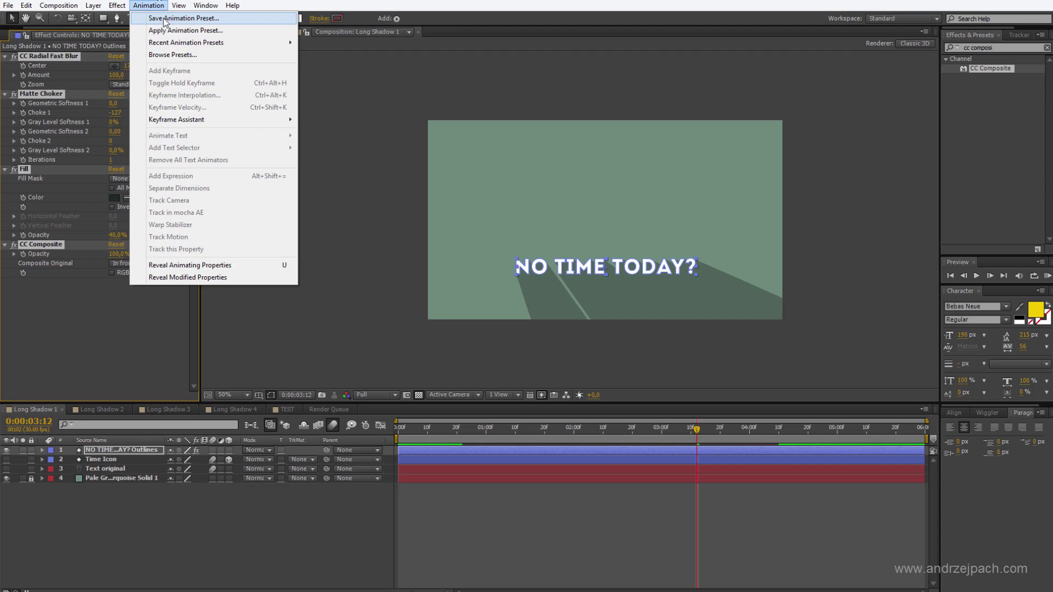
Save the selected effects as the animation preset 'LS - Technique 1'.
click(164, 19)
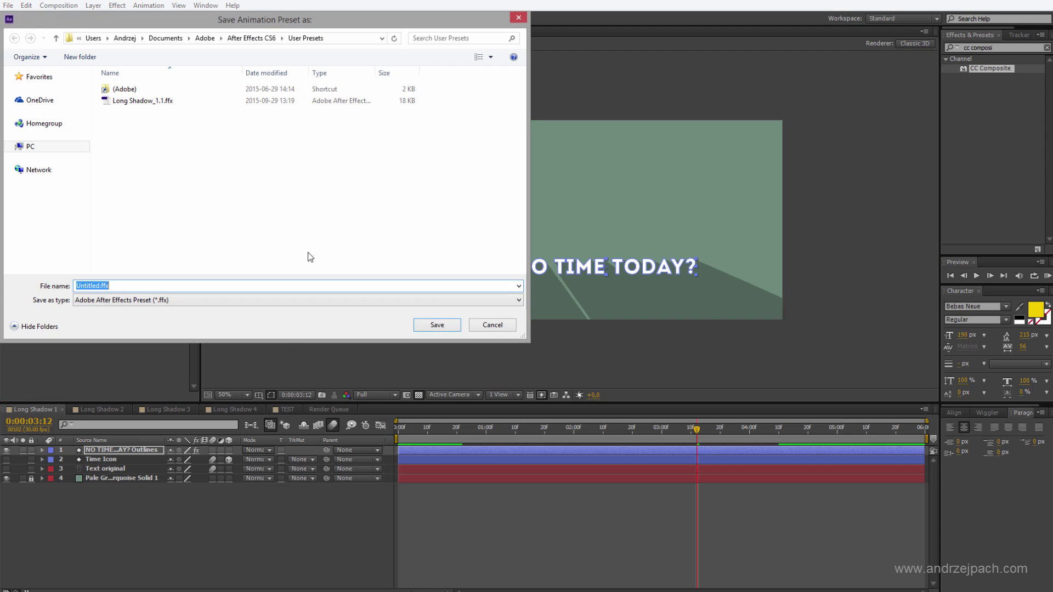
text(LS - Technique)
key(Return)
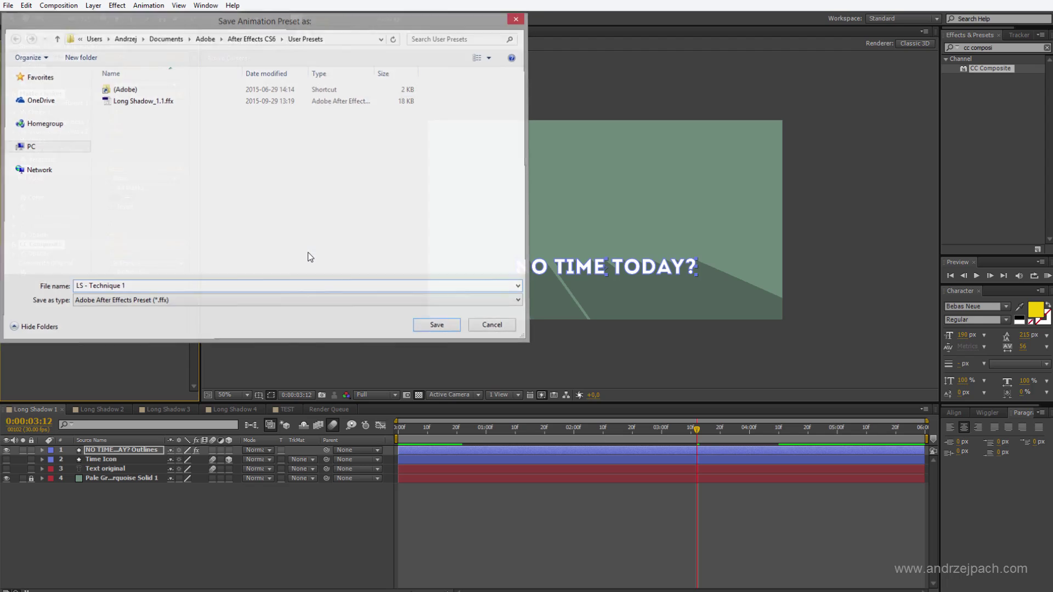
Clear the effects search, expand Animation Presets > User Presets and refresh the list.
double_click(1000, 48)
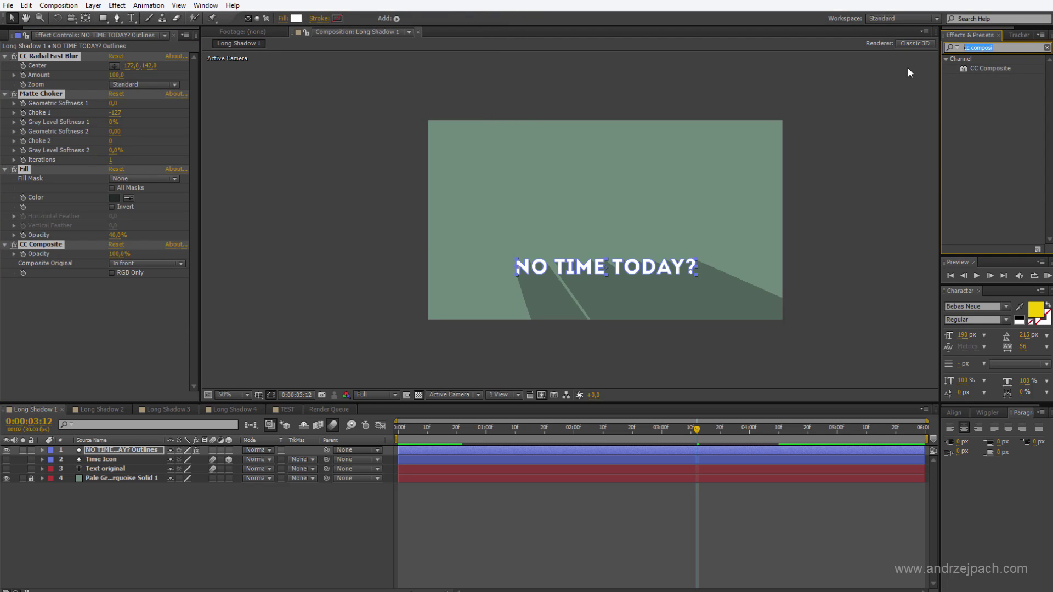
key(BackSpace)
click(870, 65)
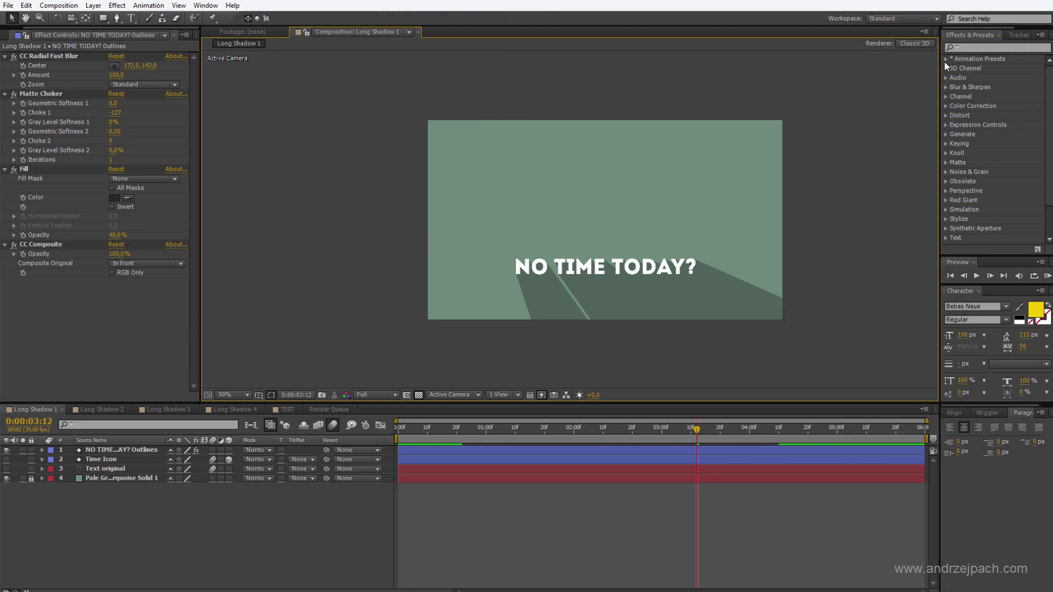
click(945, 59)
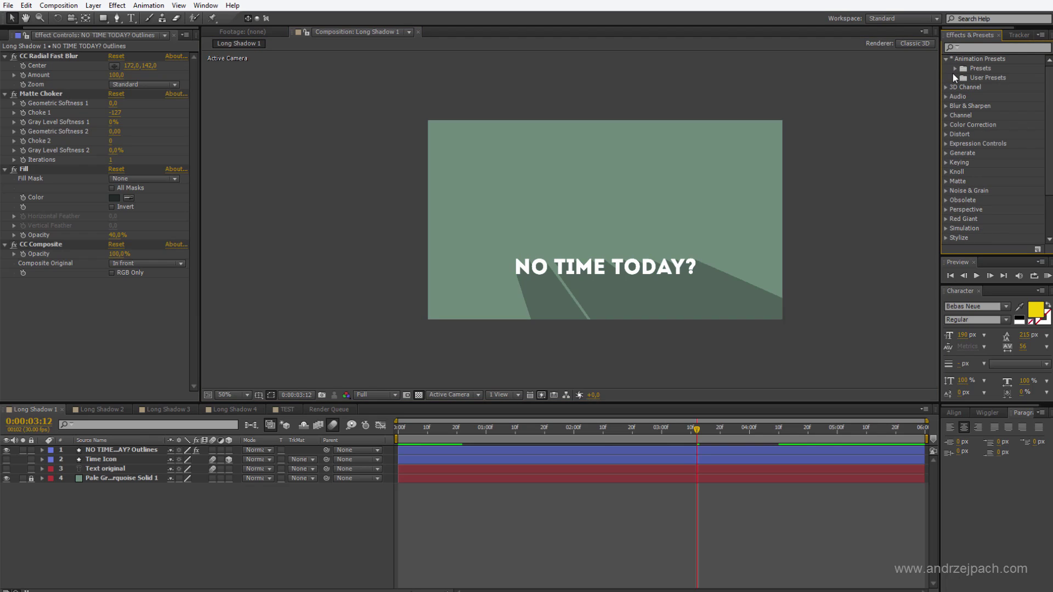
click(955, 78)
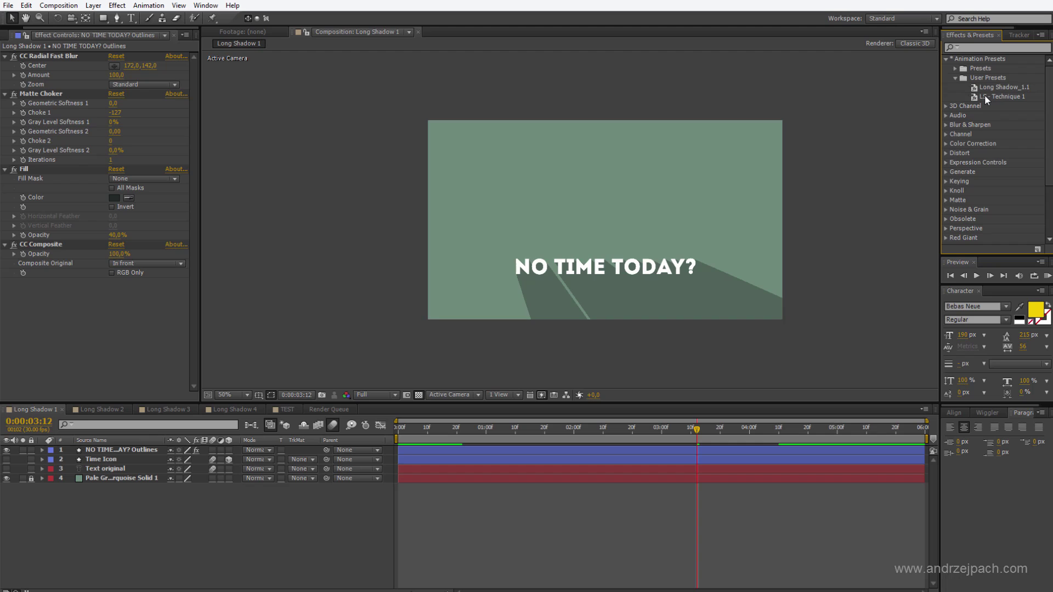
right_click(972, 34)
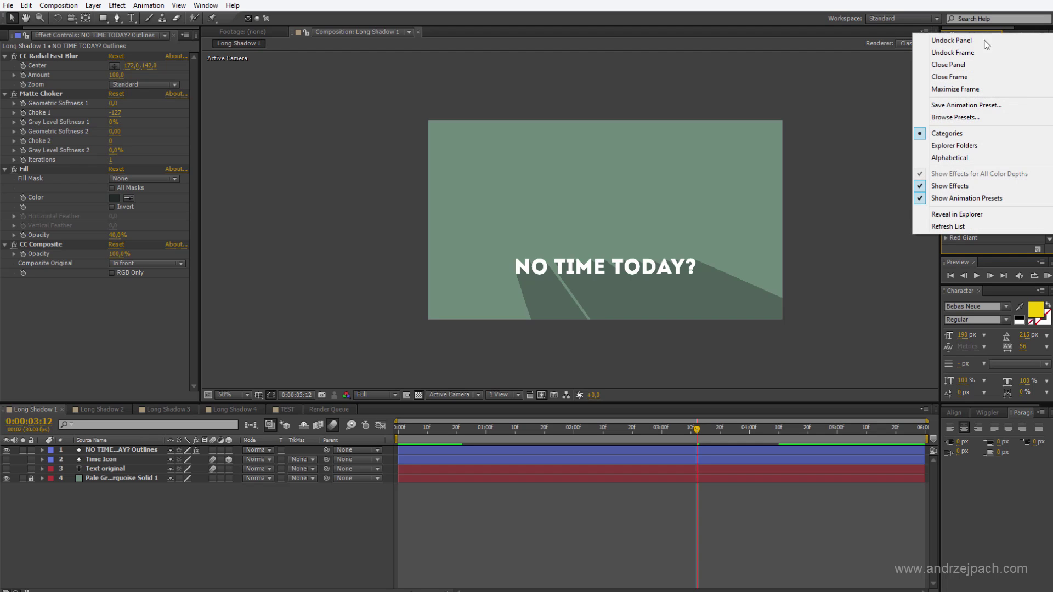
click(979, 229)
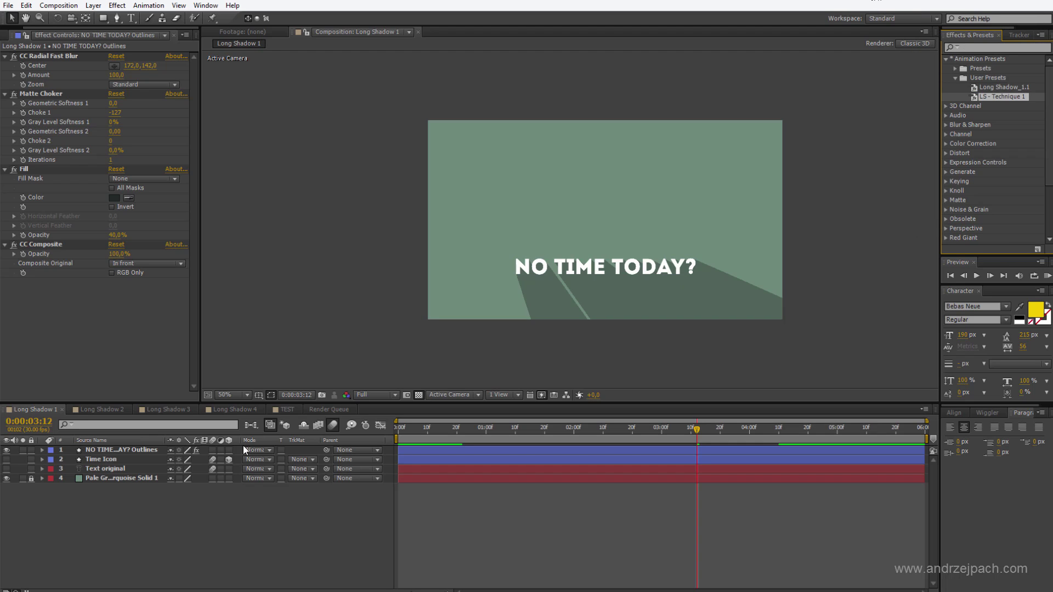
Make the Time Icon layer visible and apply the LS - Technique 1 preset to it.
click(6, 459)
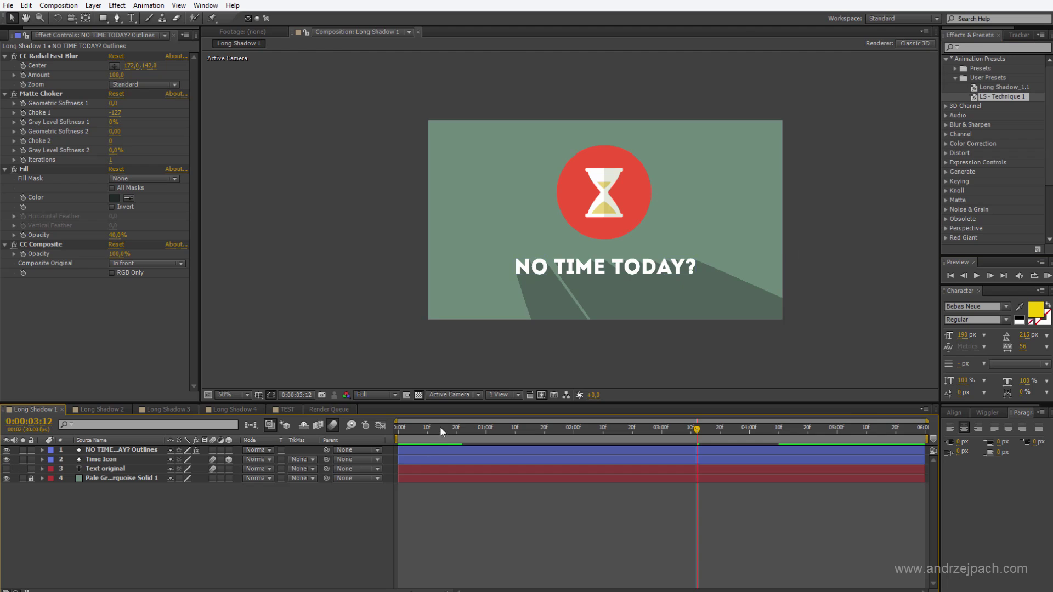
drag(439, 426, 612, 430)
click(108, 461)
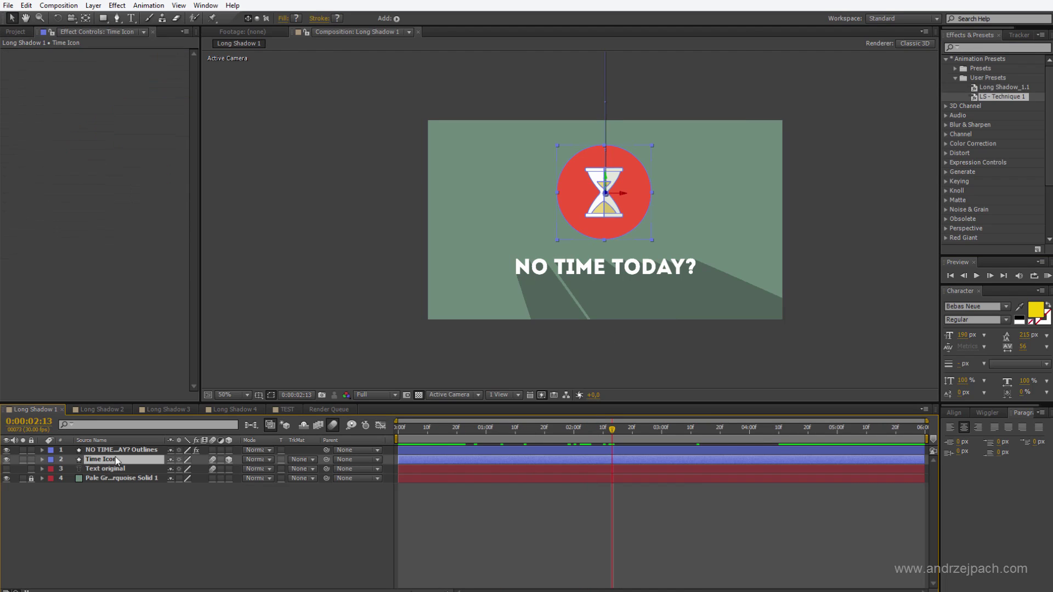
double_click(998, 98)
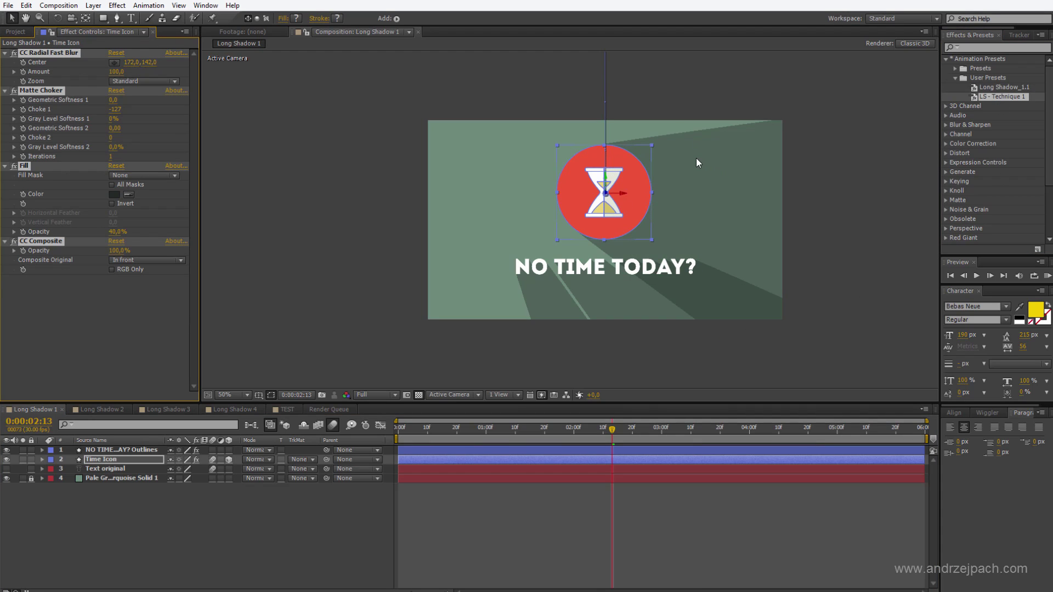
Set the icon's blur centre off-frame top-right at 1016,-244 and review the start.
key(comma)
click(115, 63)
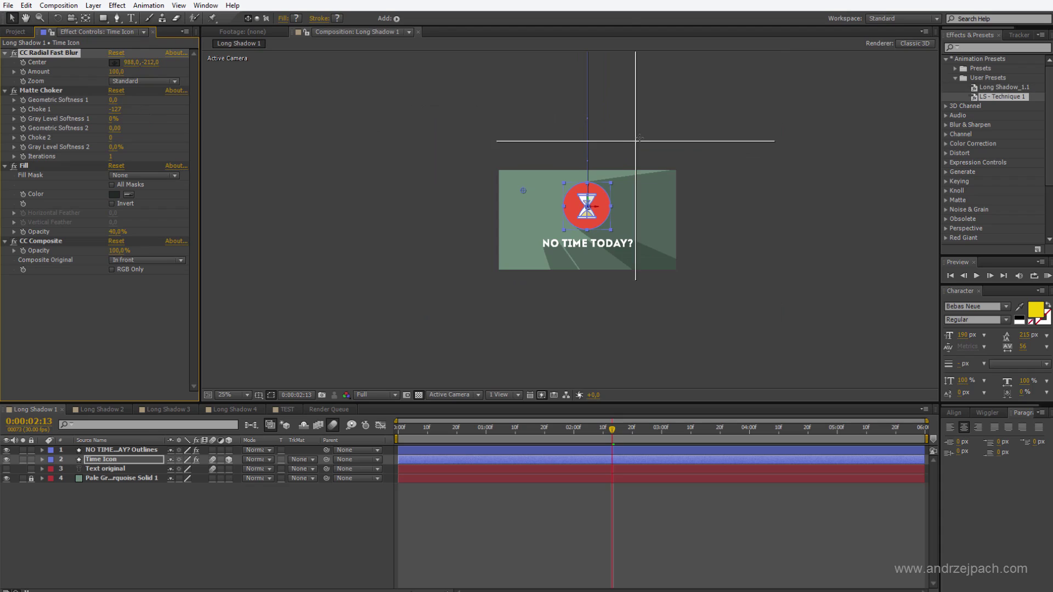
click(639, 136)
key(period)
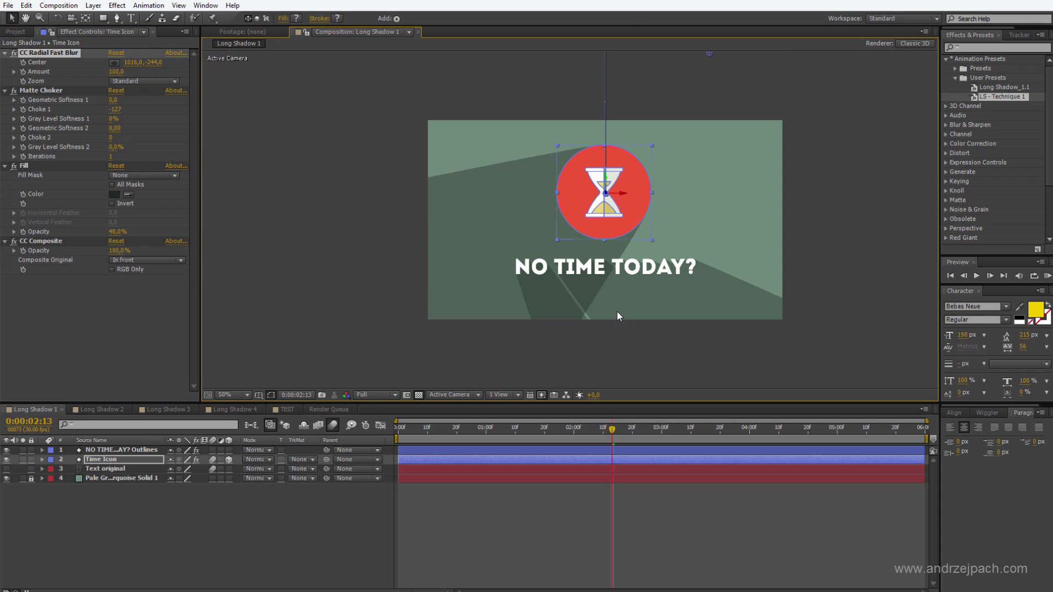
click(331, 287)
drag(432, 430, 556, 436)
click(414, 427)
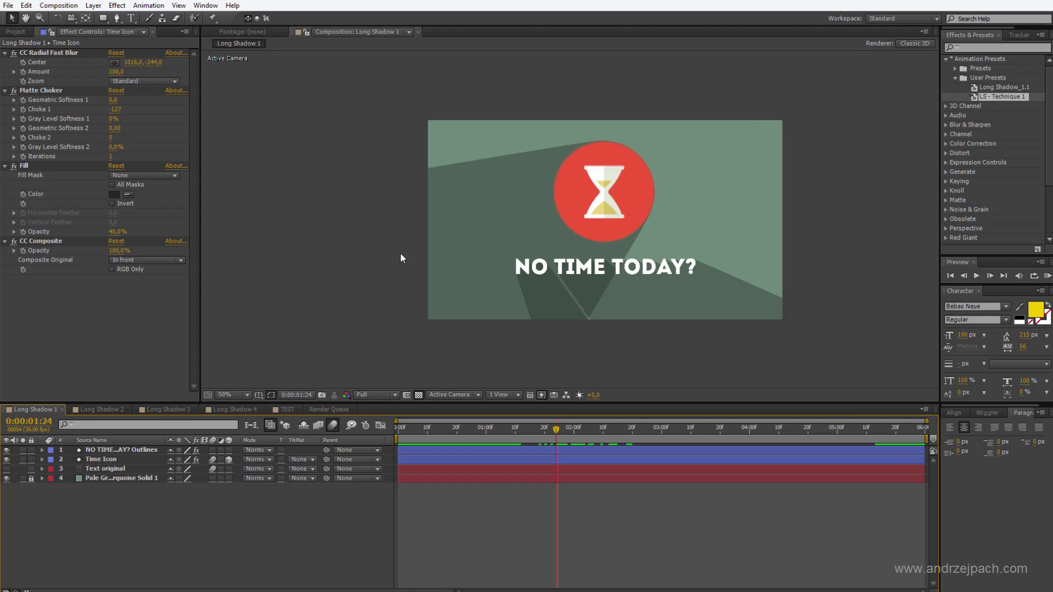
key(Page_Down)
key(Page_Down)
key(Page_Down)
key(Page_Down)
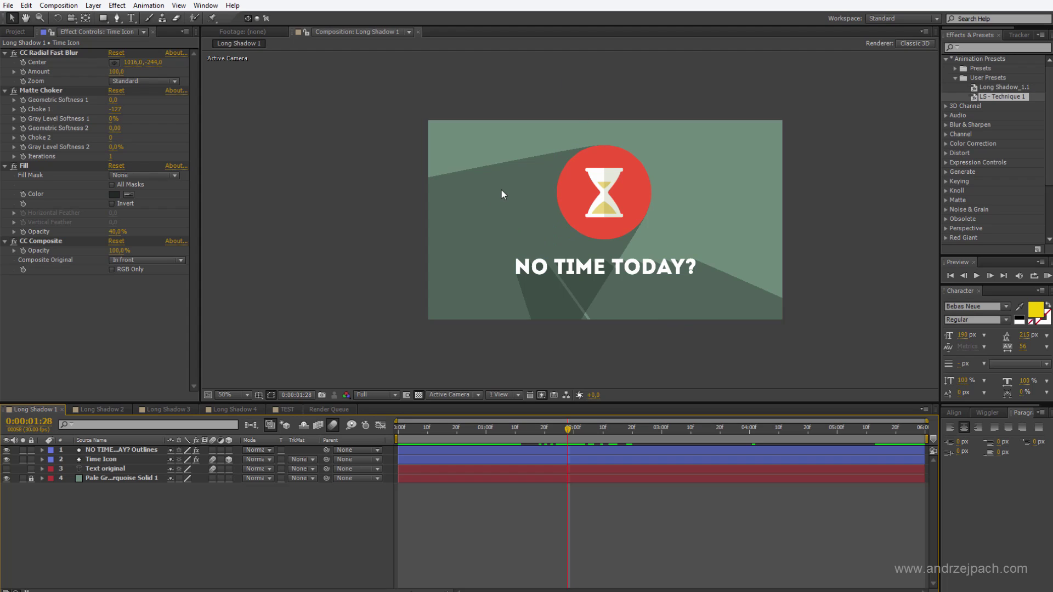
Add a new null object layer named 'Light Source'.
right_click(128, 499)
mouse_move(153, 507)
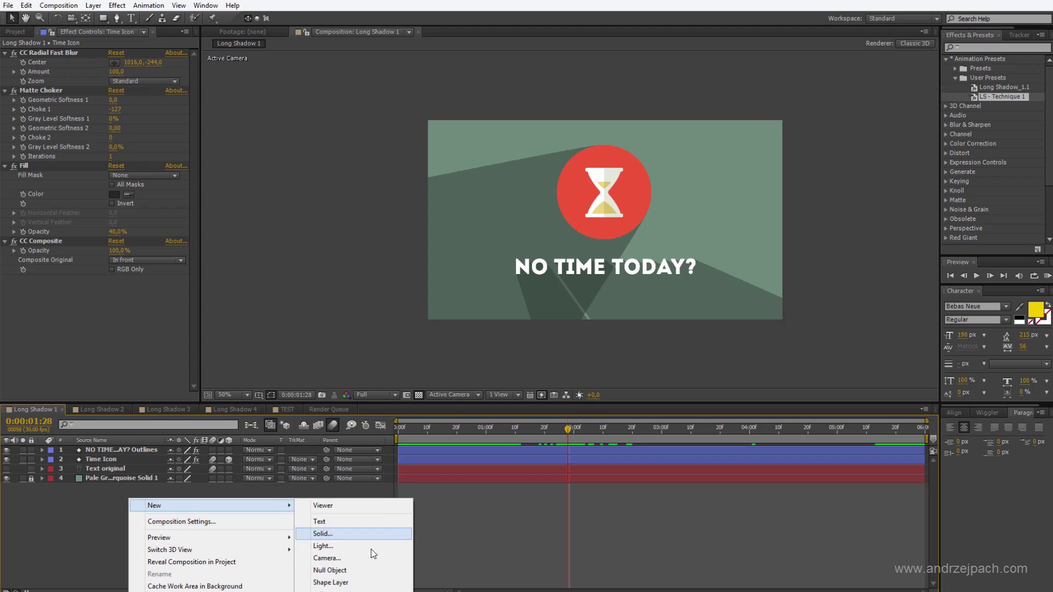
click(363, 570)
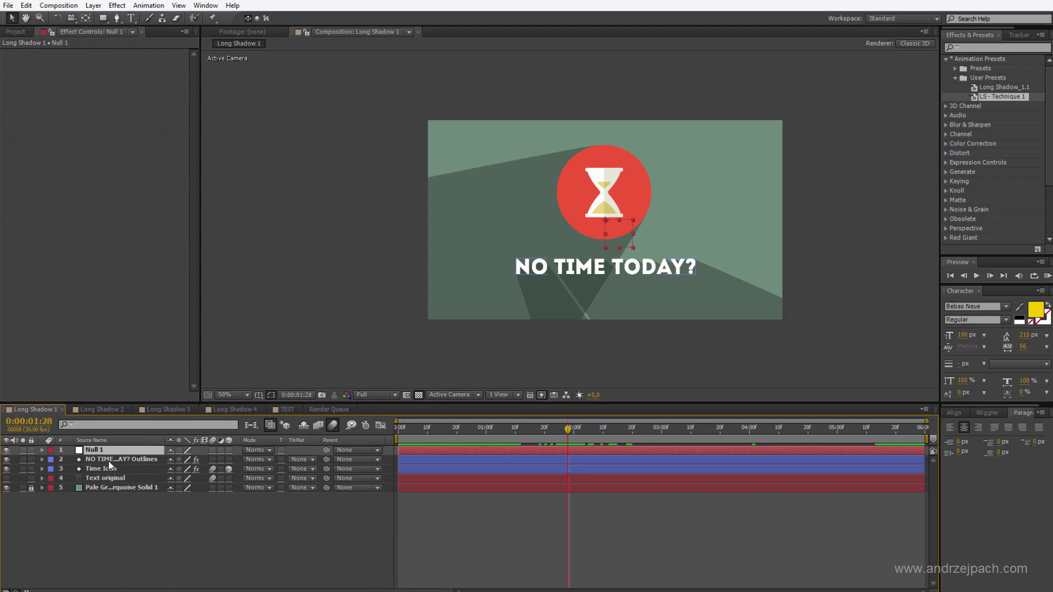
key(Return)
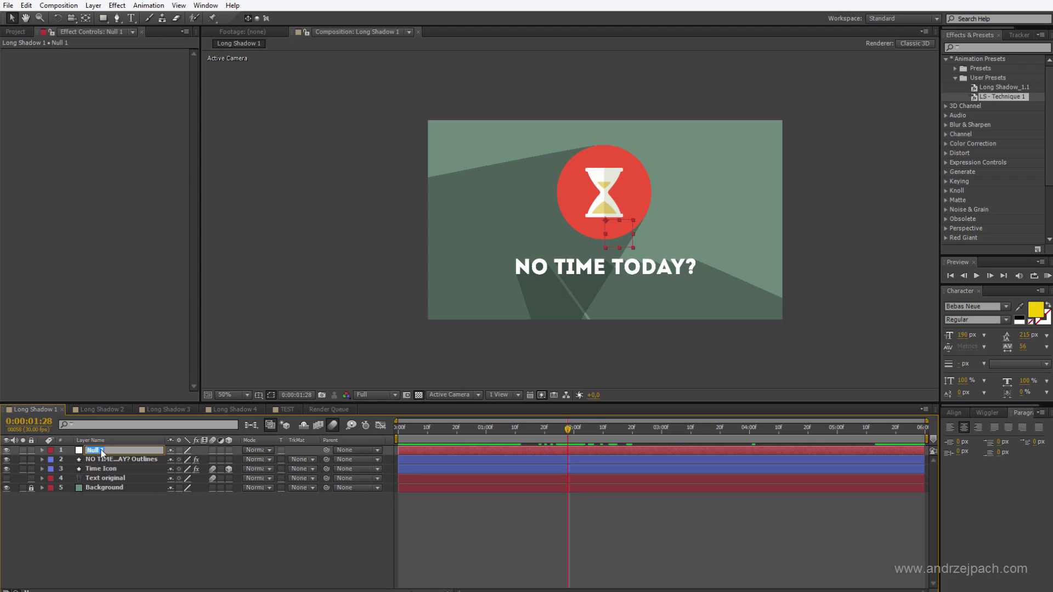
text(Light Source)
key(Return)
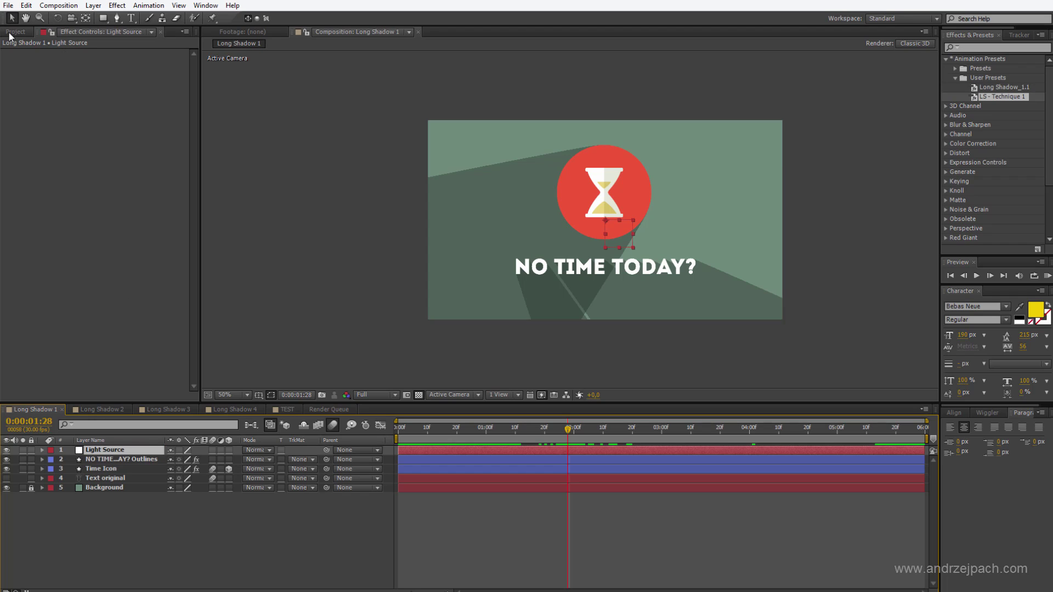
Reveal the Light Source Position property at 640,360, then select the NO TIME TODAY? Outlines layer.
click(9, 32)
click(69, 32)
key(p)
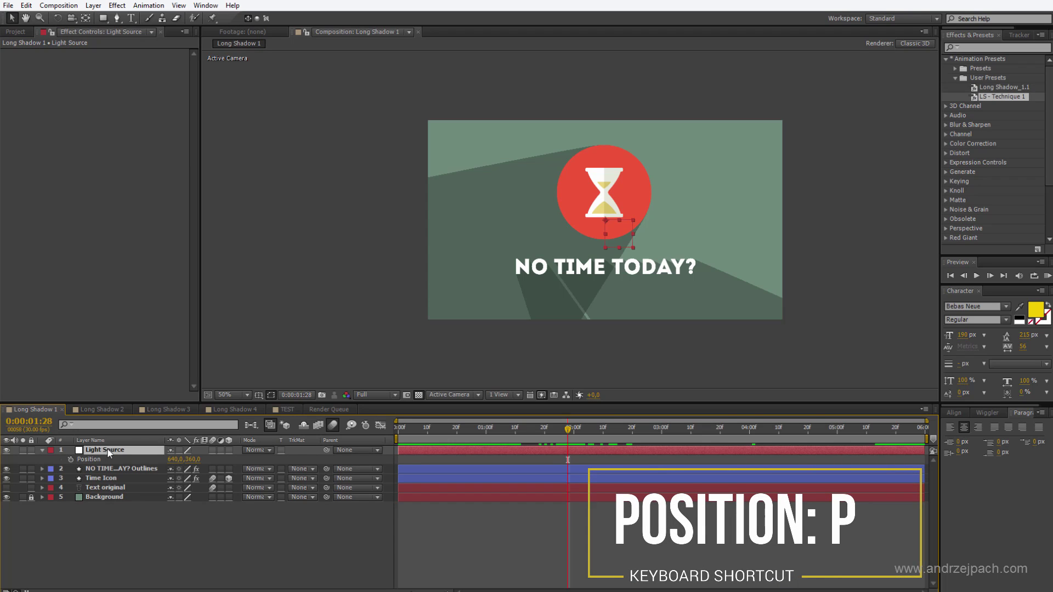
click(106, 468)
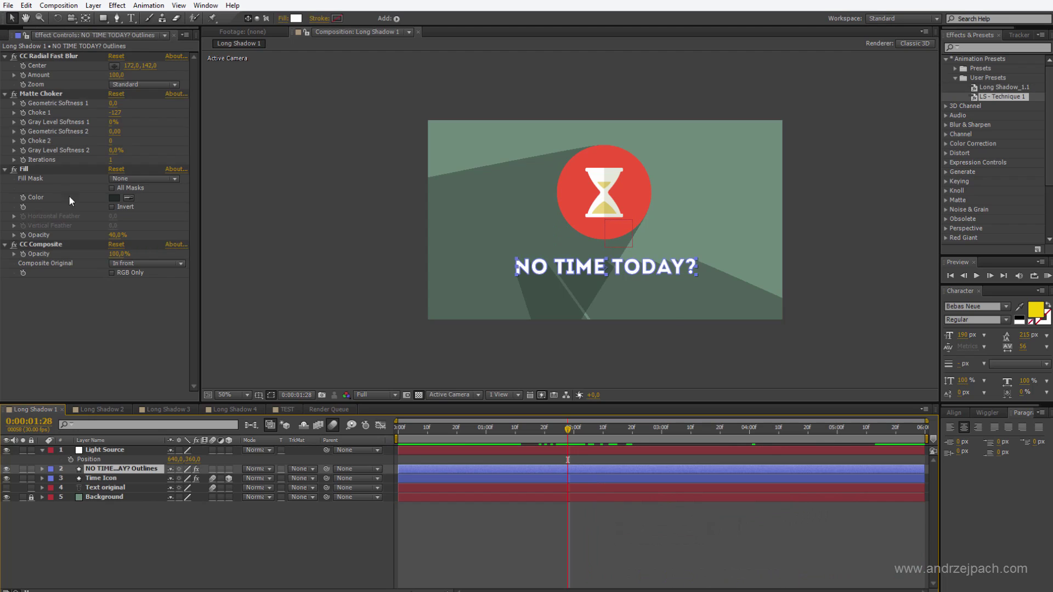
Link the title outlines' CC Radial Fast Blur Center to Null 1's Position with an expression.
click(54, 57)
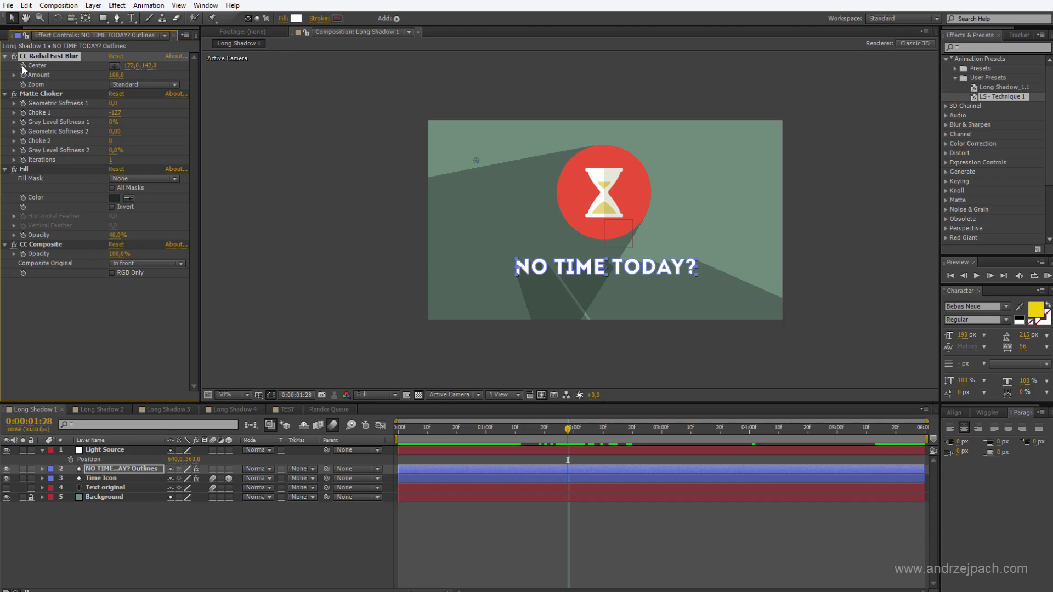
key(ctrl+z)
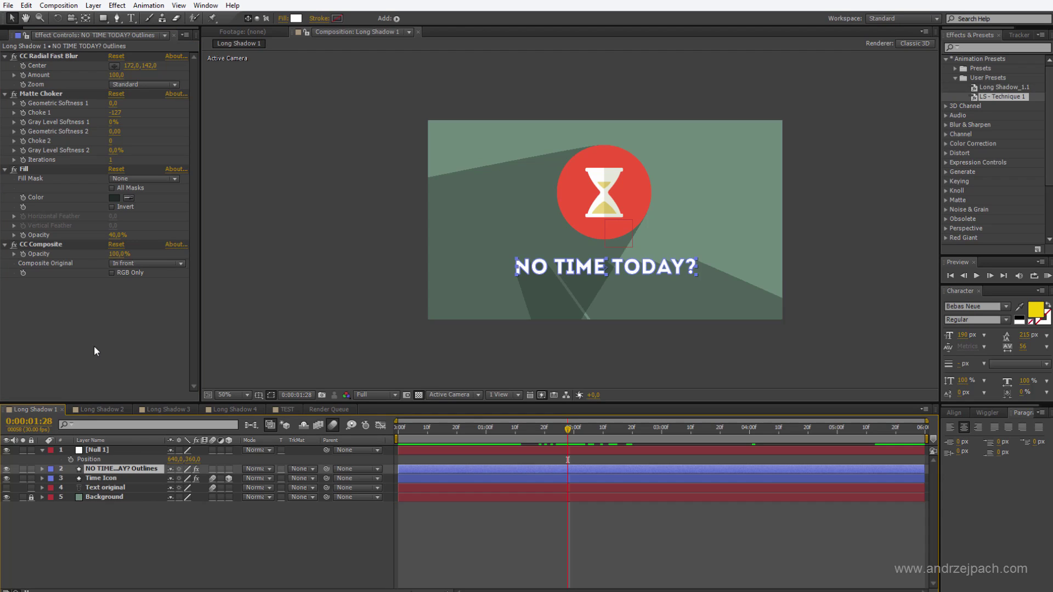
click(54, 58)
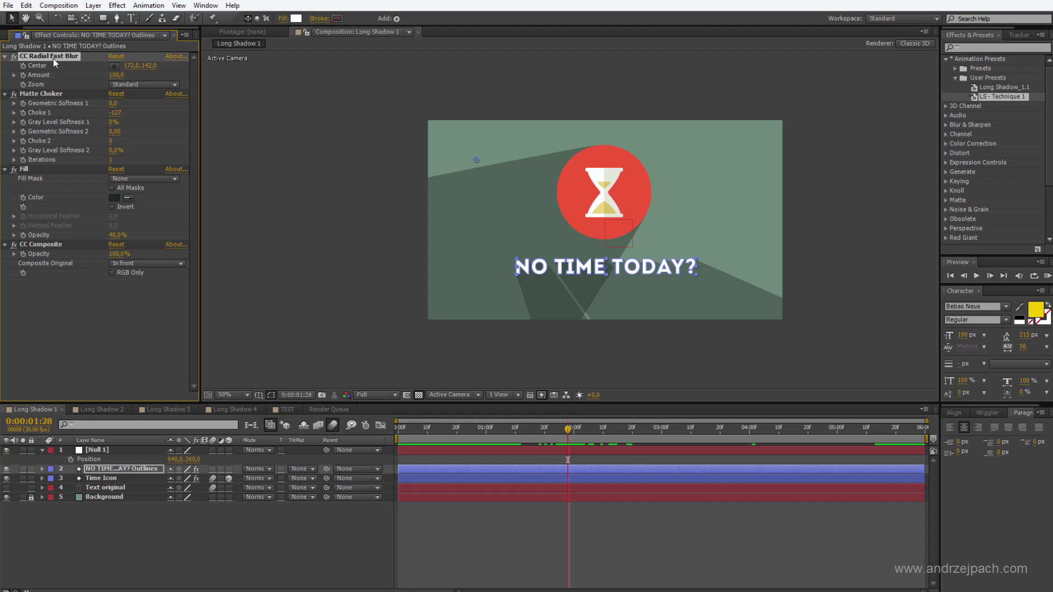
alt+click(23, 66)
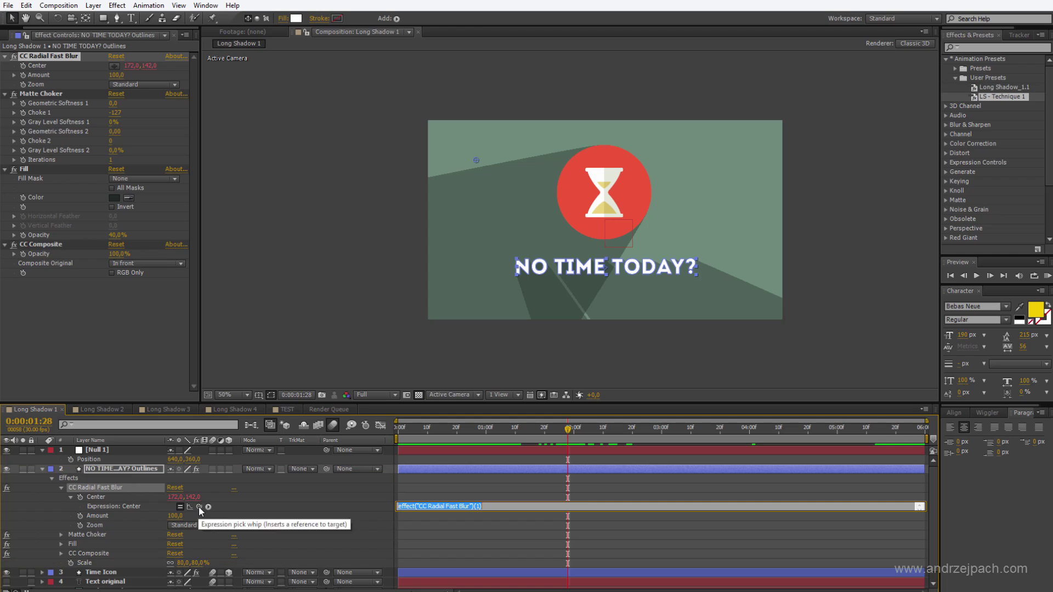
drag(199, 507, 96, 463)
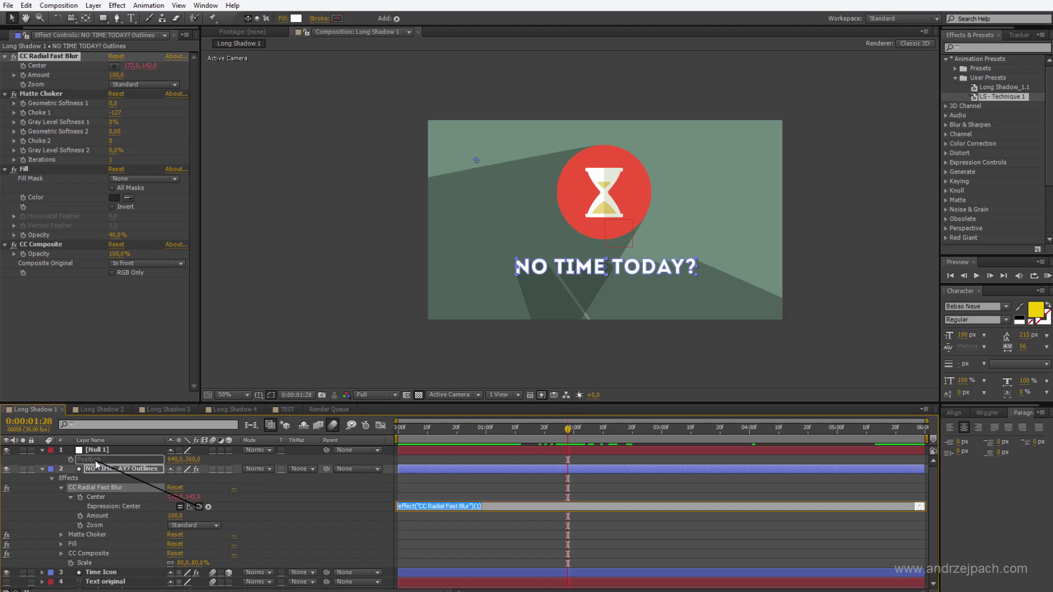
drag(96, 464, 96, 463)
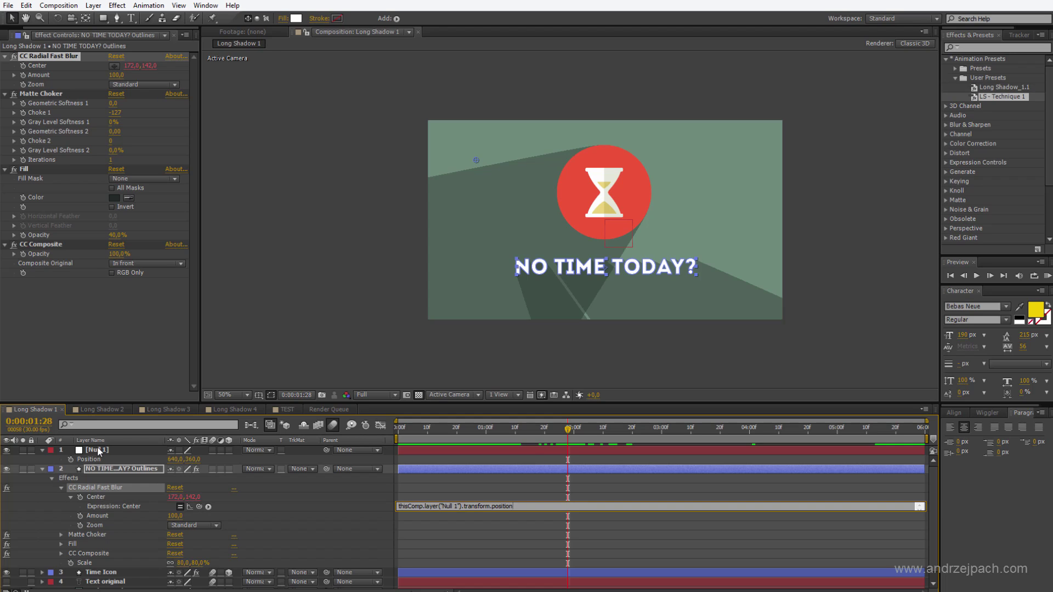
Link the Time Icon's CC Radial Fast Blur Center to Null 1's Position, reading 640,360.
click(42, 469)
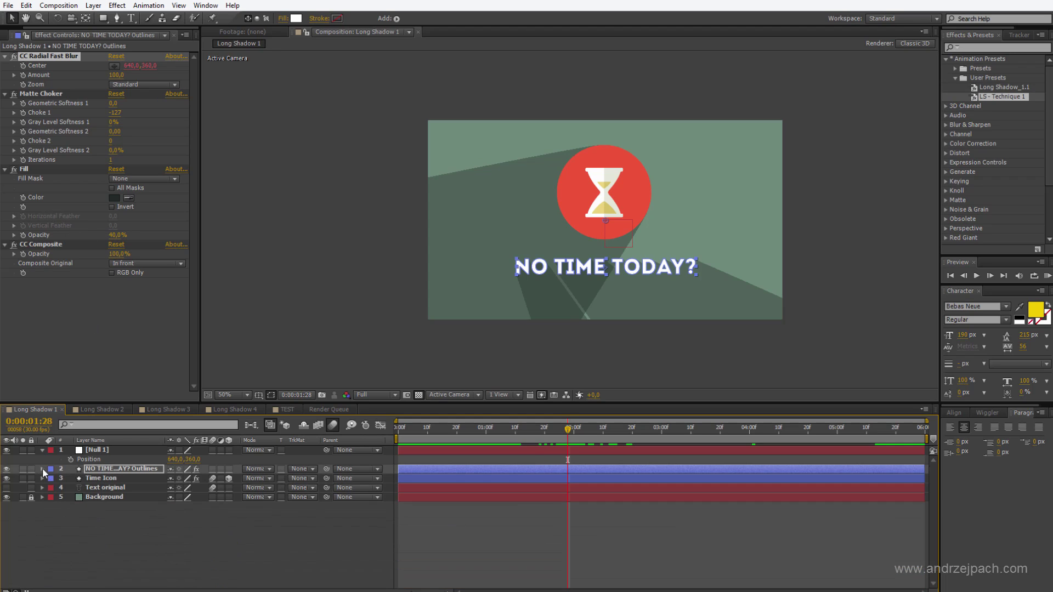
click(107, 477)
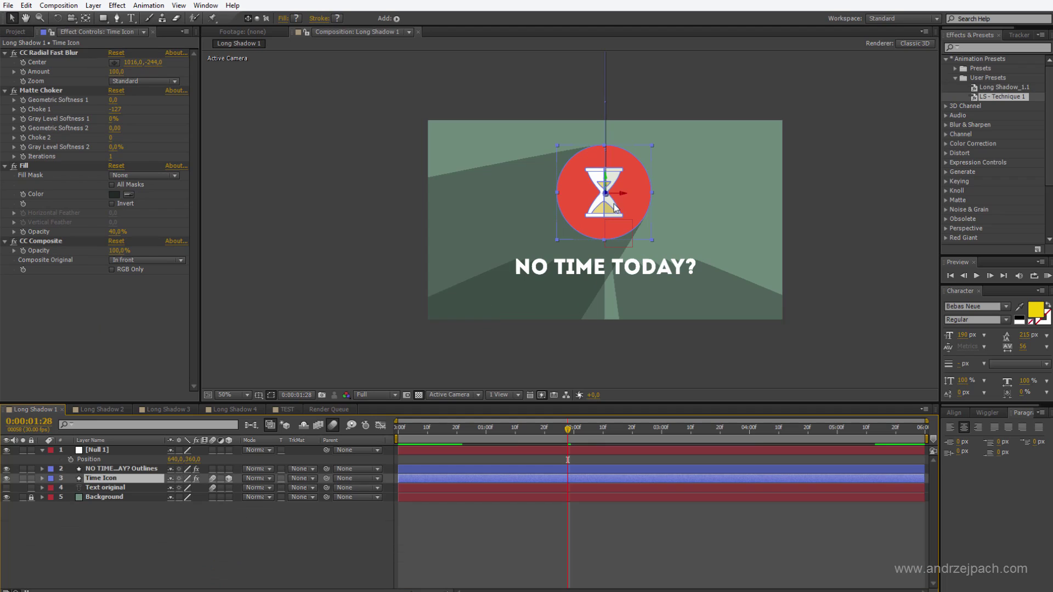
alt+click(23, 63)
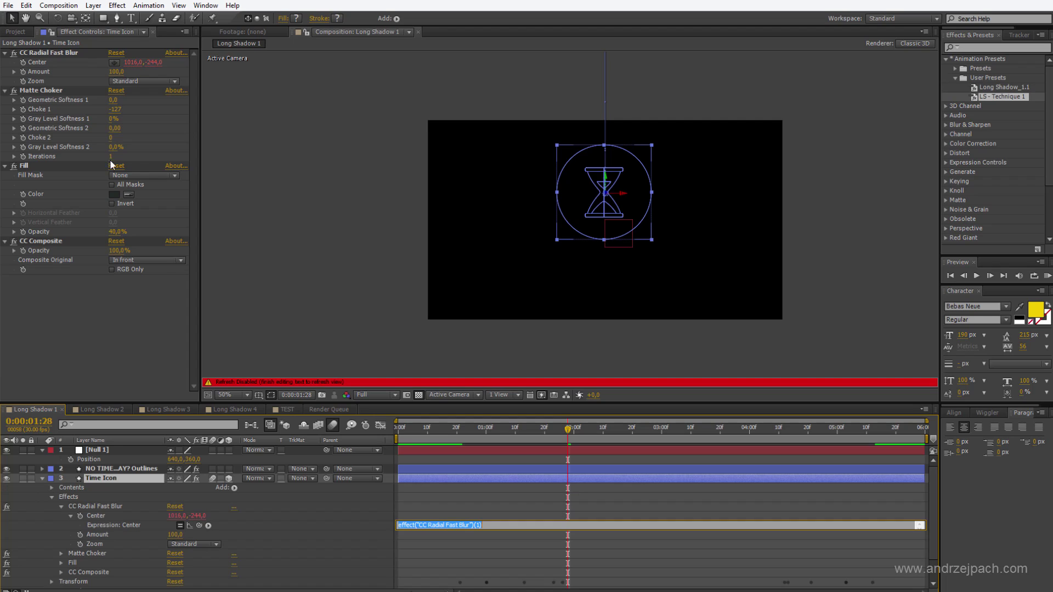
drag(199, 525, 96, 456)
key(Caps_Lock)
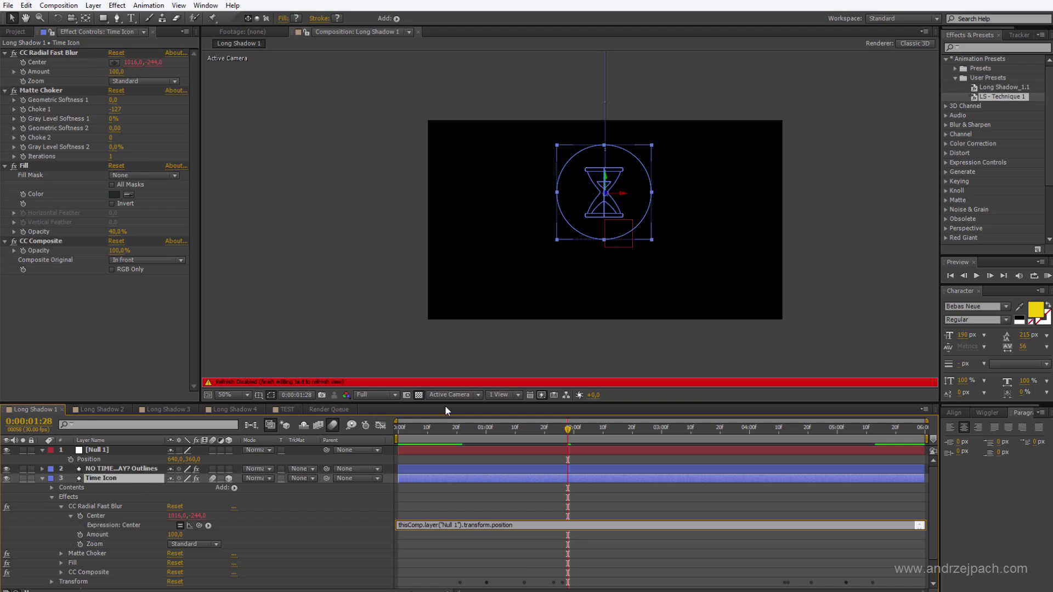
click(104, 460)
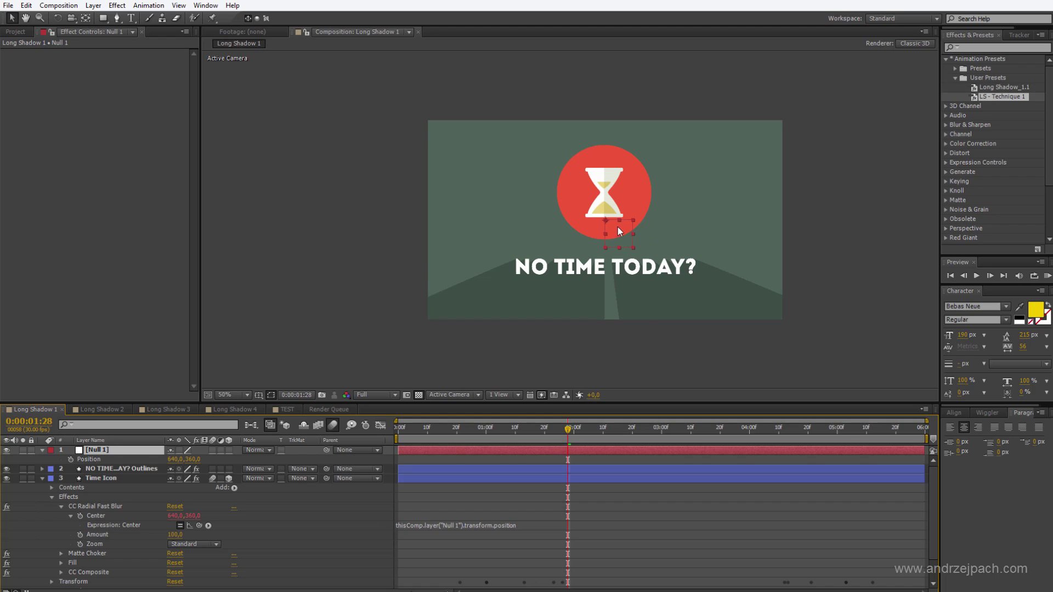
Place Null 1 at the upper left of the frame and set its first Position keyframe.
drag(625, 230, 743, 92)
click(96, 450)
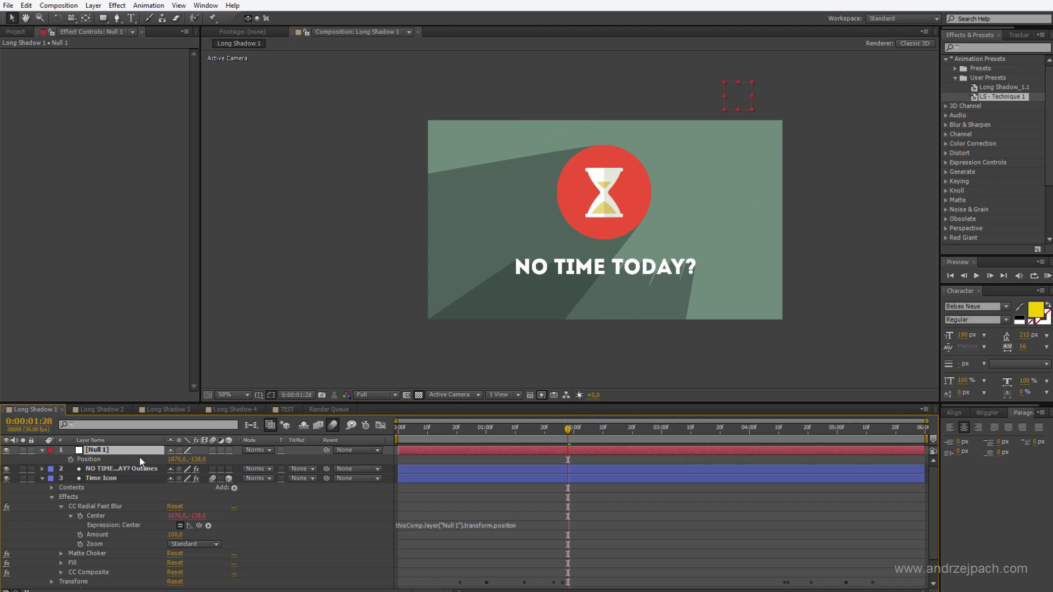
click(100, 519)
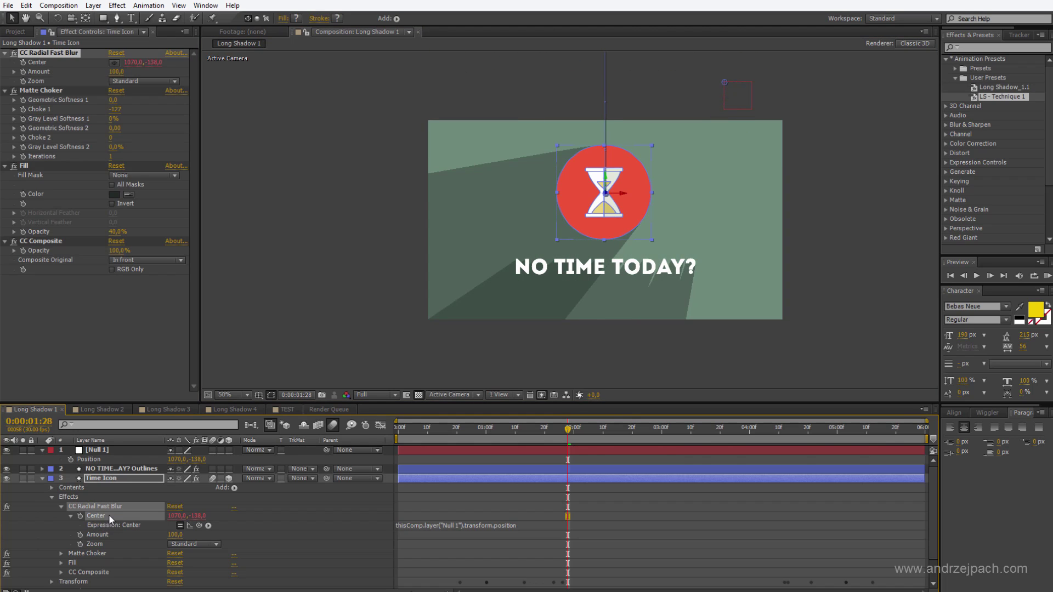
click(96, 451)
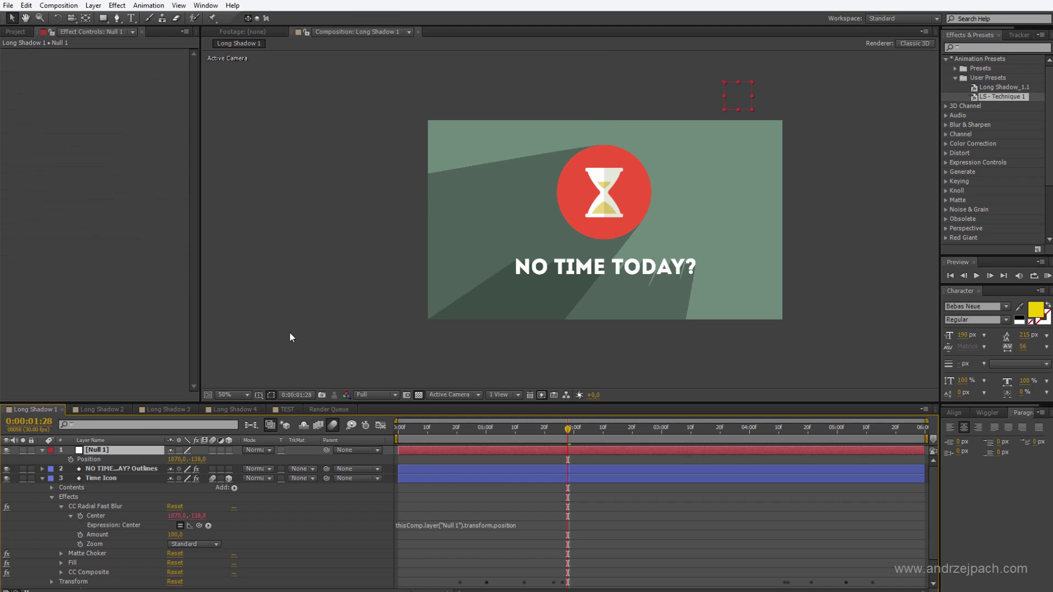
drag(724, 102, 463, 100)
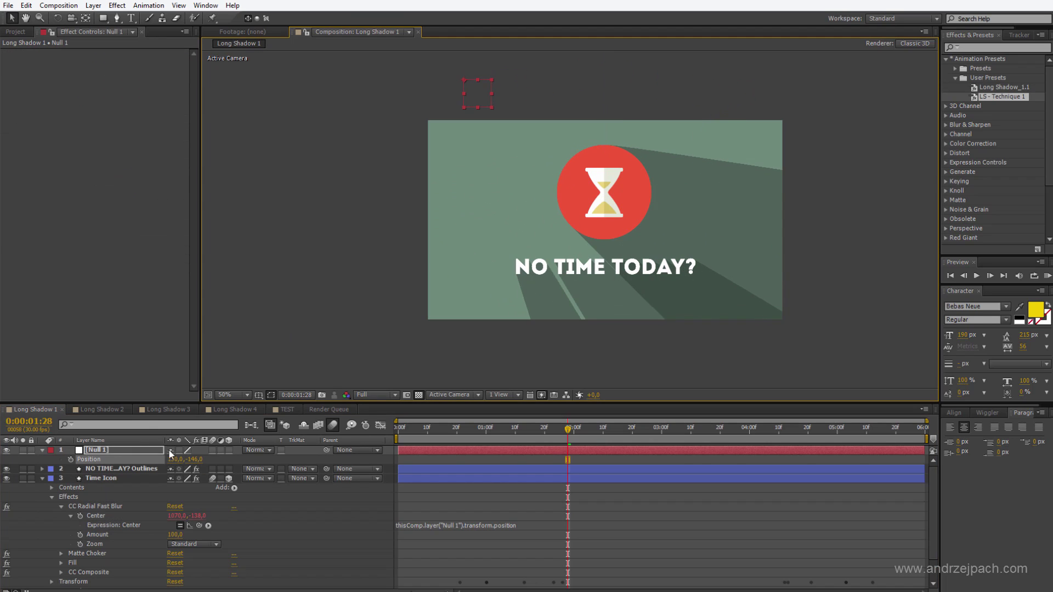
click(71, 459)
Keyframe the light at the upper right at 0:00:03:05 and raised higher around 2:25.
click(676, 429)
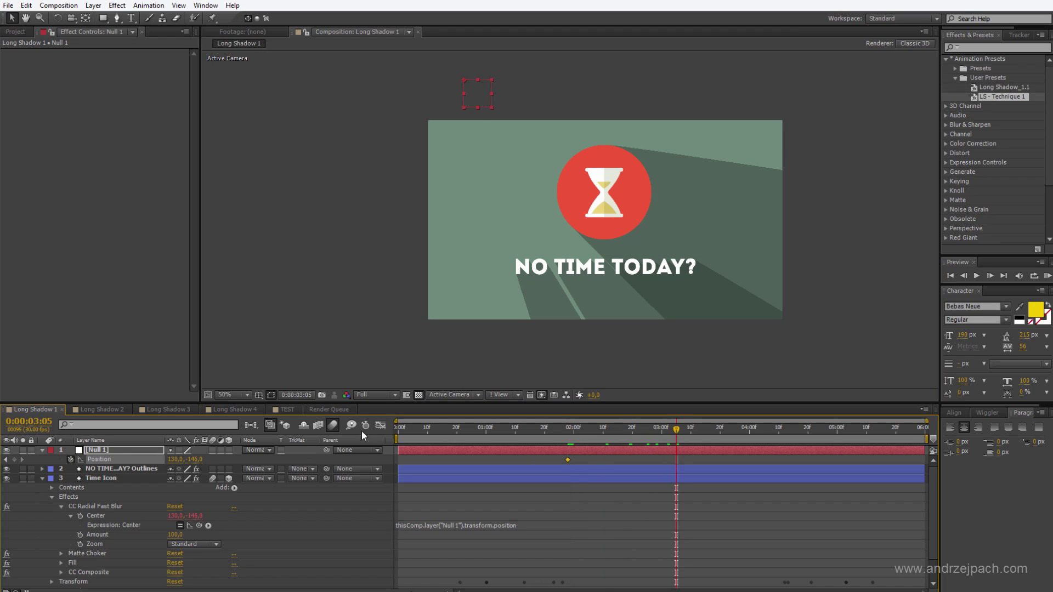
drag(463, 102, 740, 86)
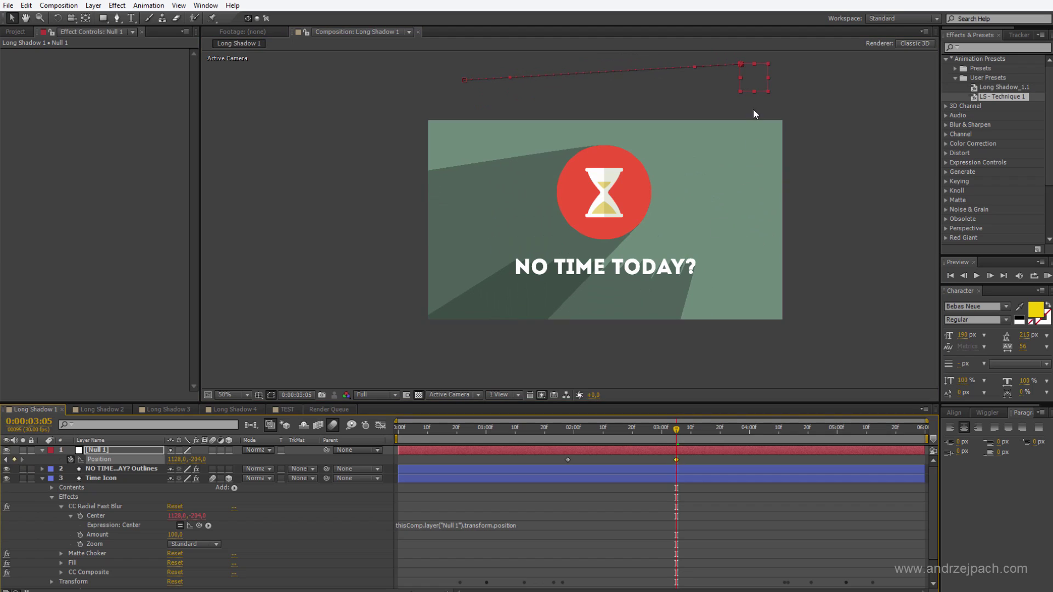
drag(675, 429, 614, 429)
drag(594, 80, 594, 54)
Reshape Null 1's motion path into a three-keyframe arc above the frame and scrub to check shadows.
key(comma)
drag(528, 149, 519, 136)
key(Delete)
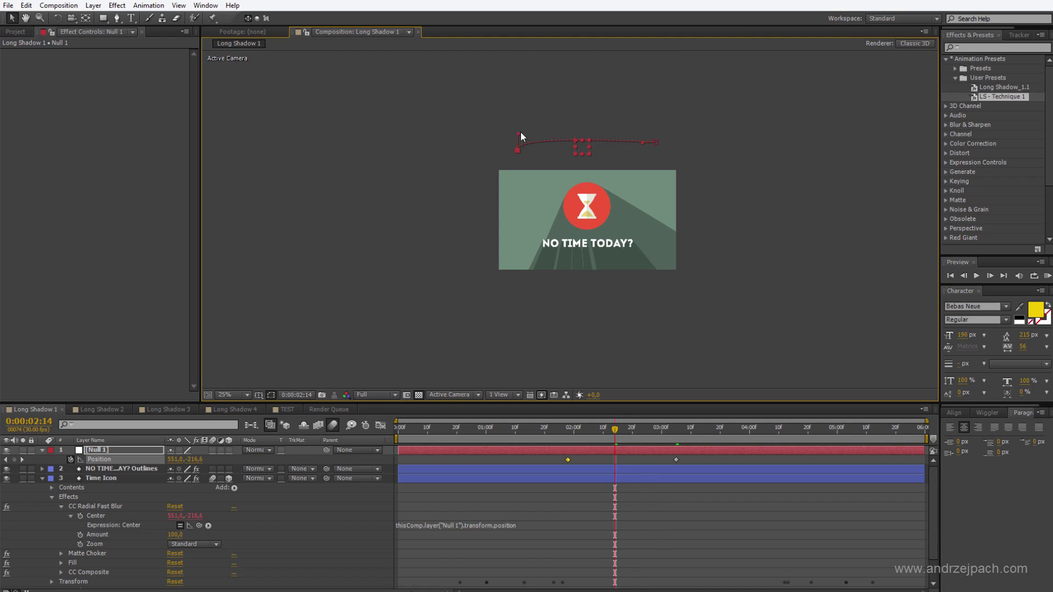
click(518, 132)
drag(646, 144, 683, 144)
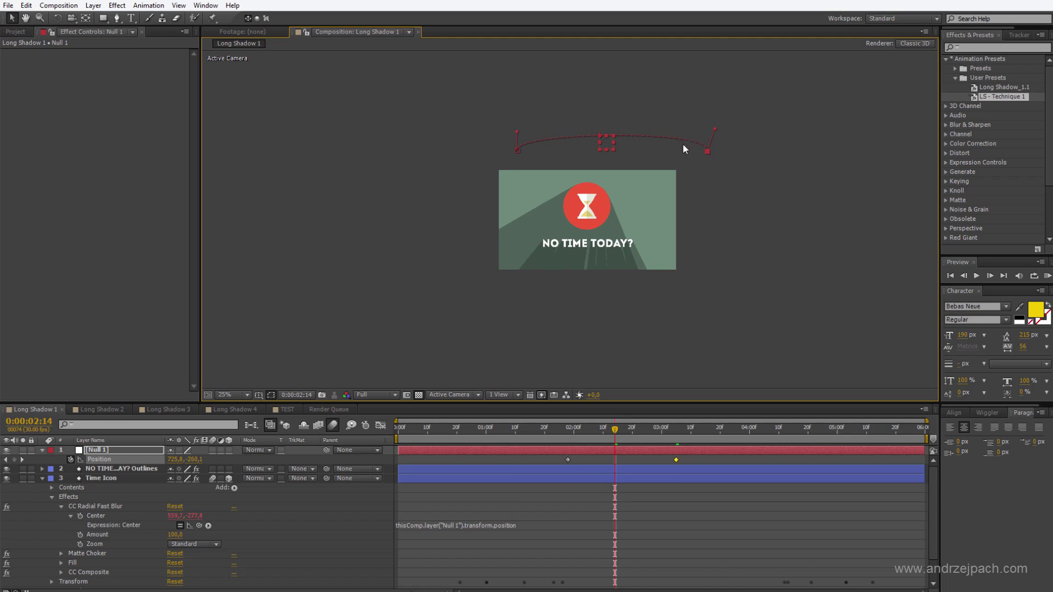
drag(519, 149, 481, 157)
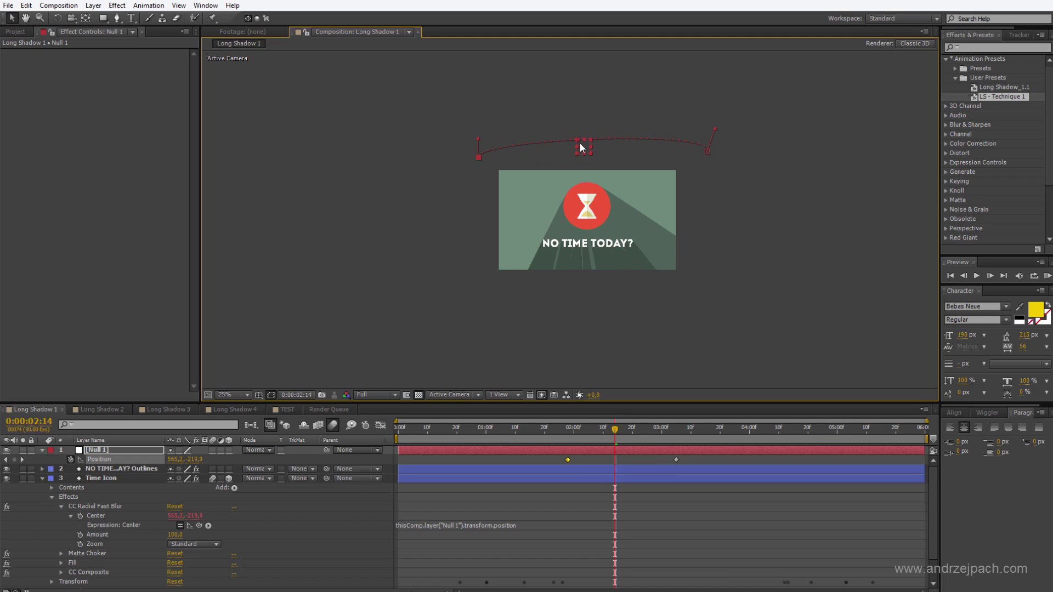
drag(580, 144, 584, 104)
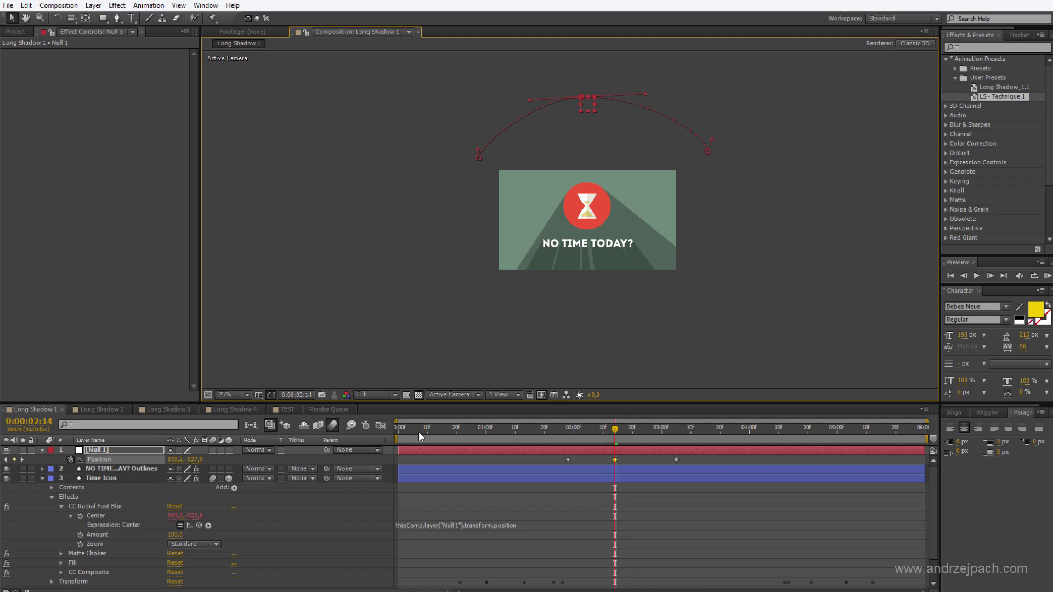
drag(419, 432, 657, 438)
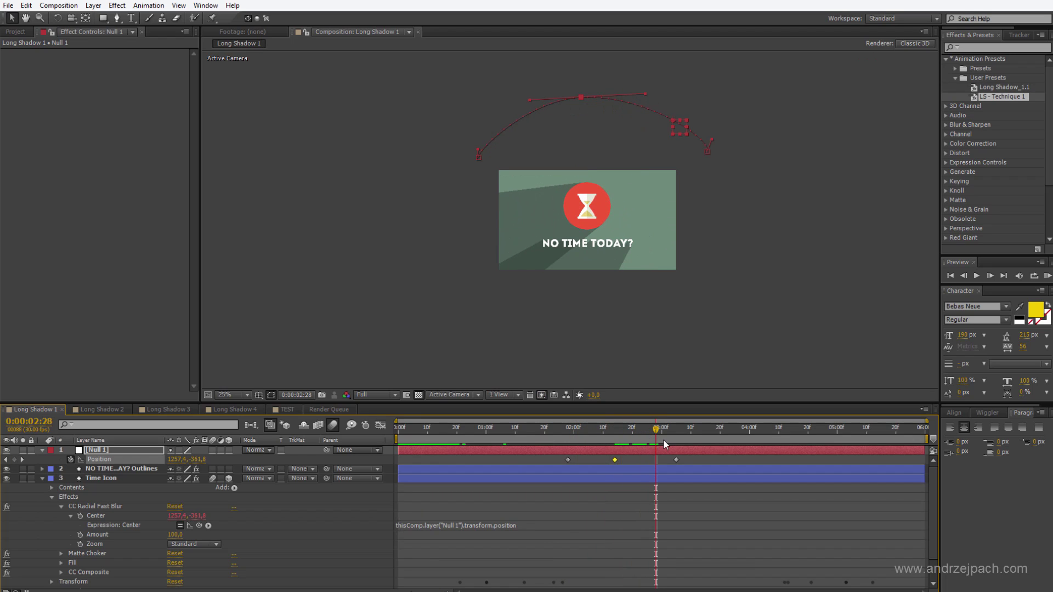